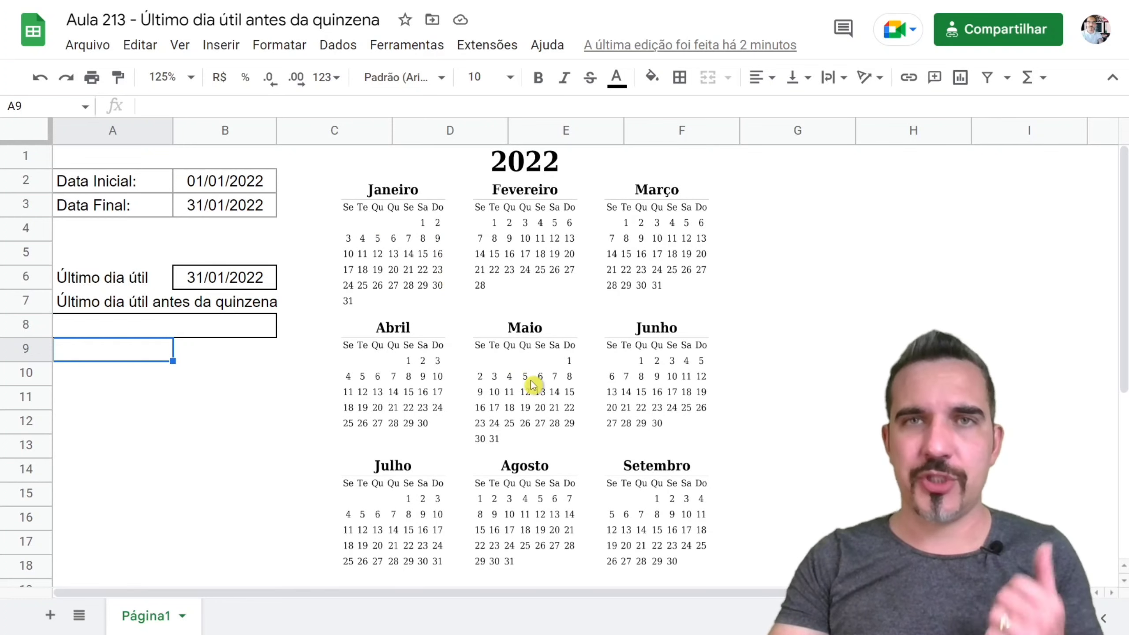
# Set the initial date in B2 to 01/03/2022 to test the last business day formula.
pyautogui.click(100, 279)
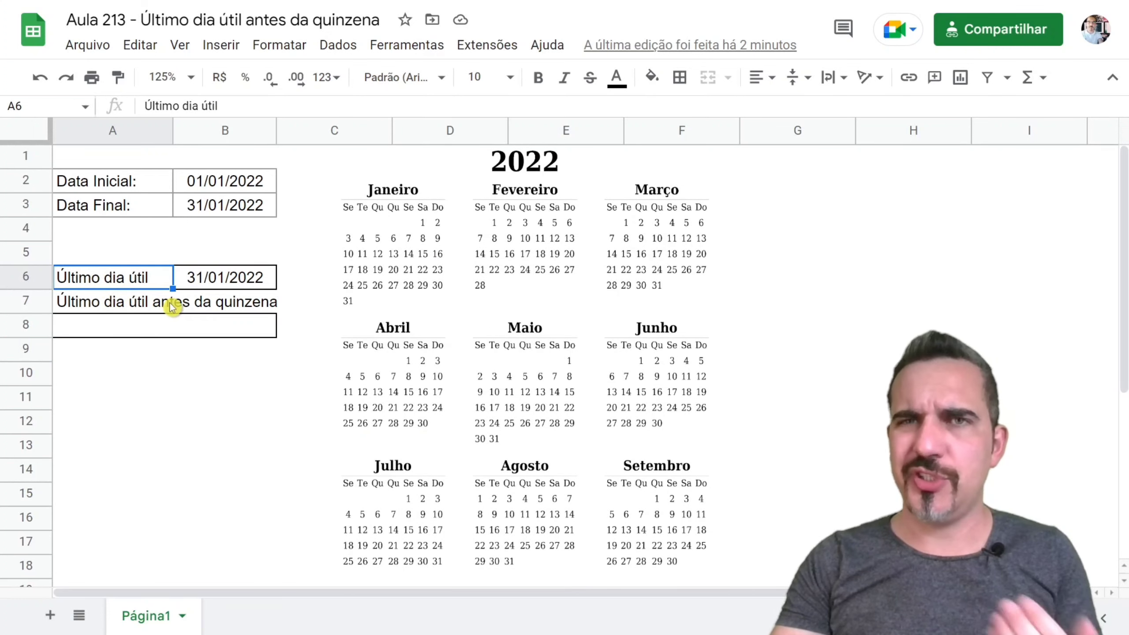
pyautogui.click(213, 186)
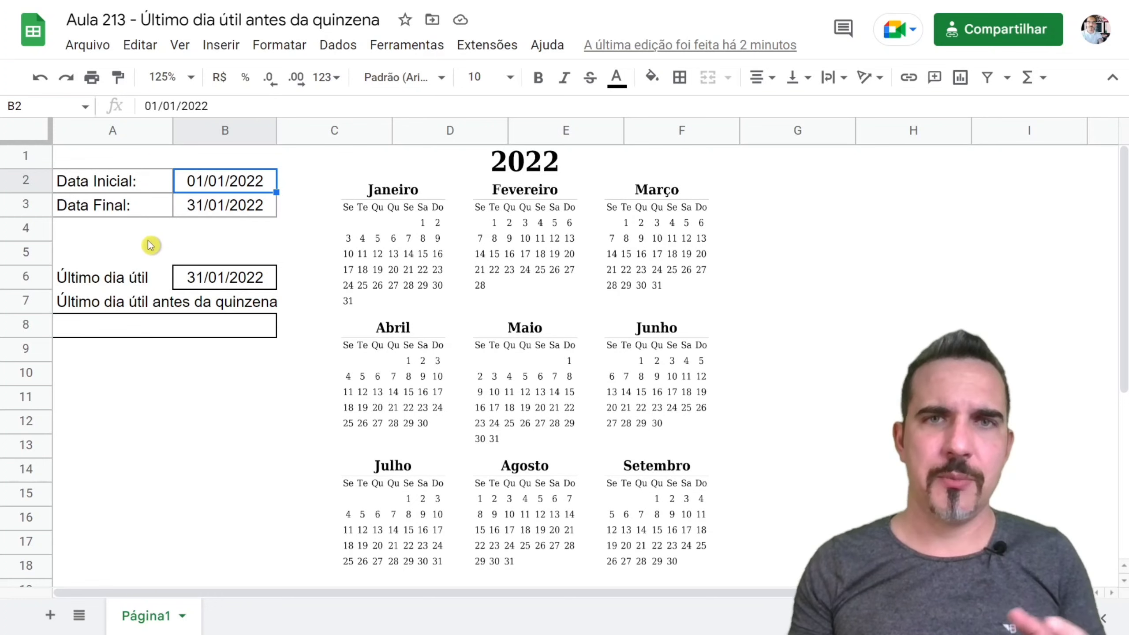
pyautogui.write('01/')
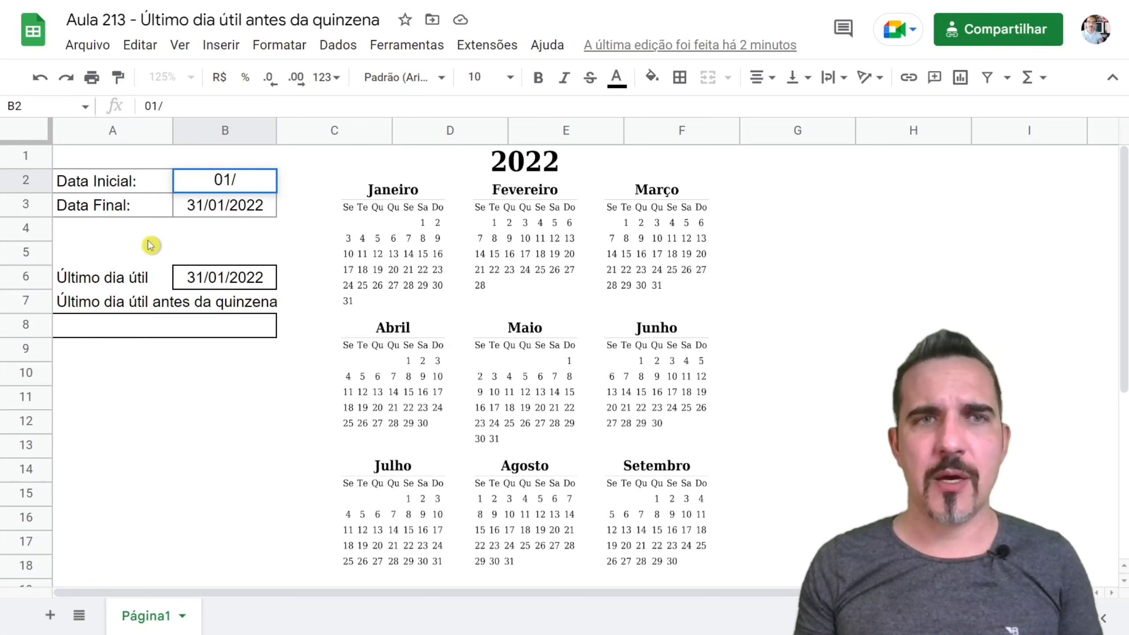
pyautogui.write('03/2022')
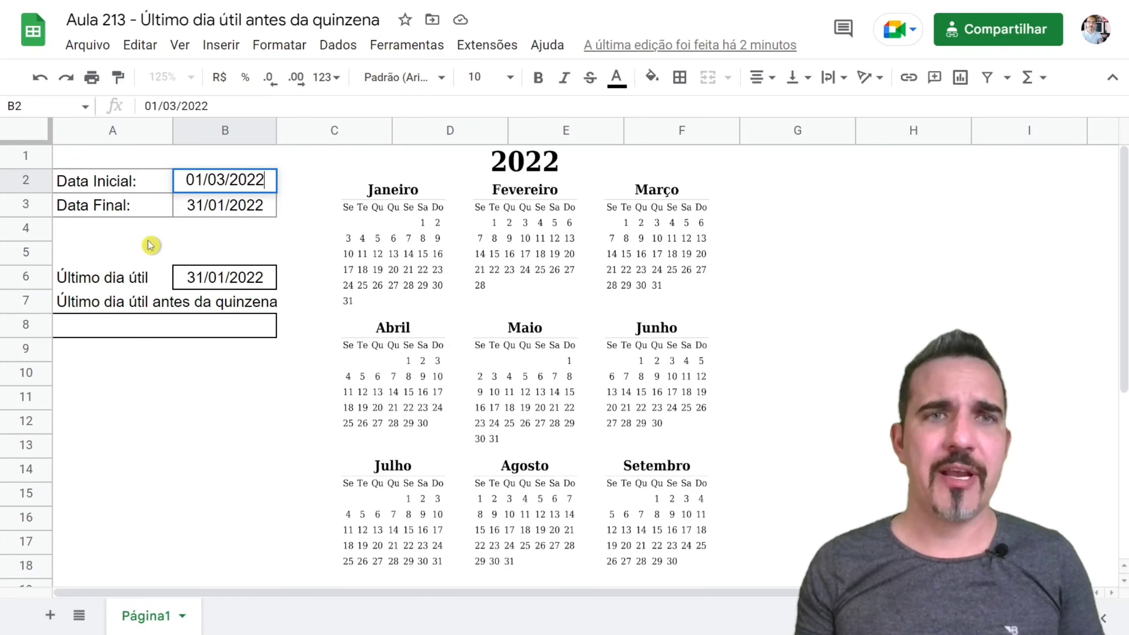
pyautogui.press('Return')
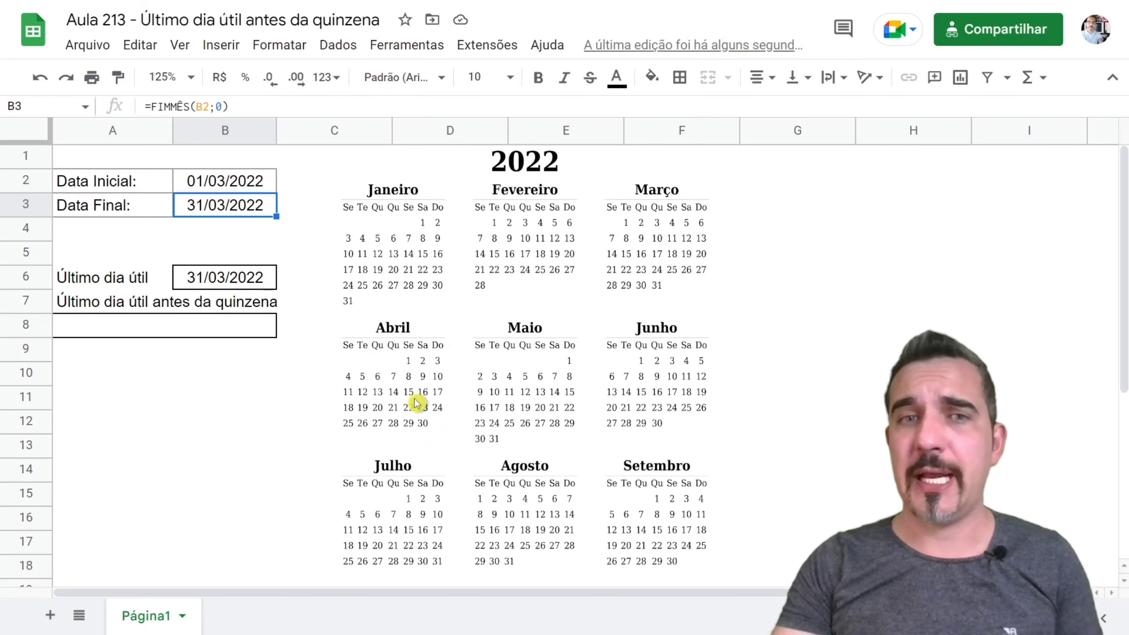
# Set the initial date in B2 to 01/04/2022.
pyautogui.click(229, 183)
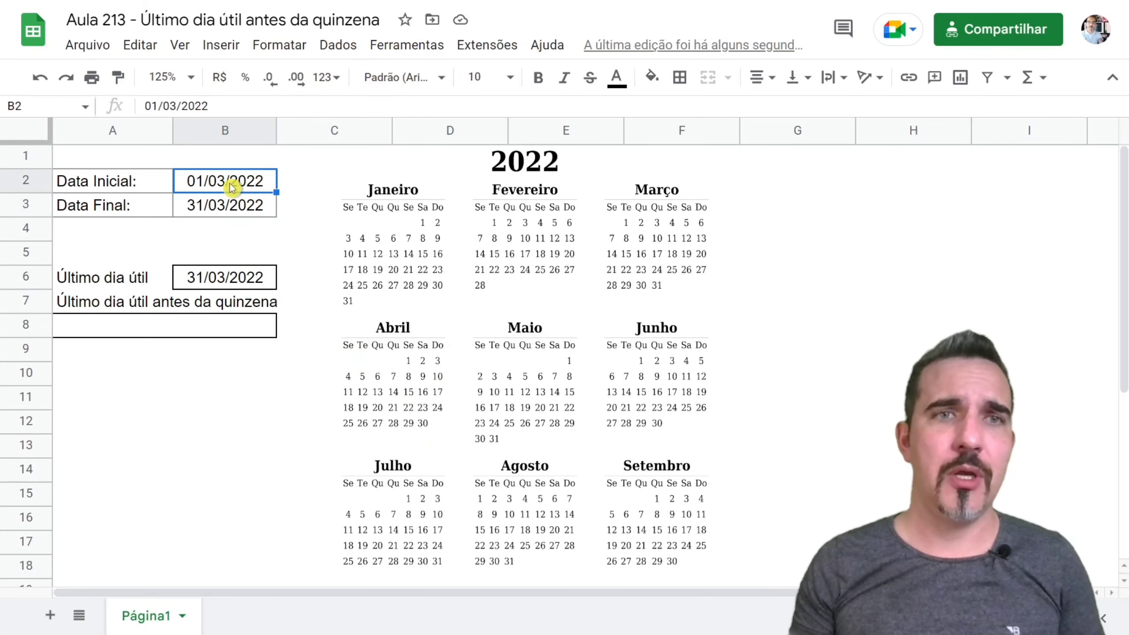
pyautogui.write('01/04/20')
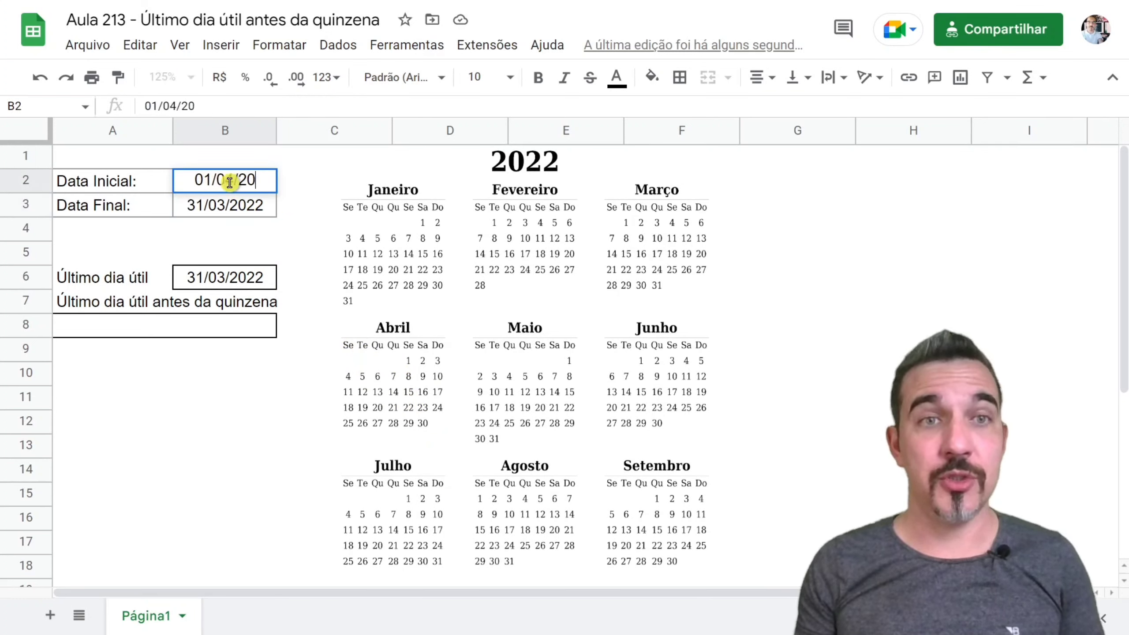
pyautogui.write('22')
pyautogui.press('Return')
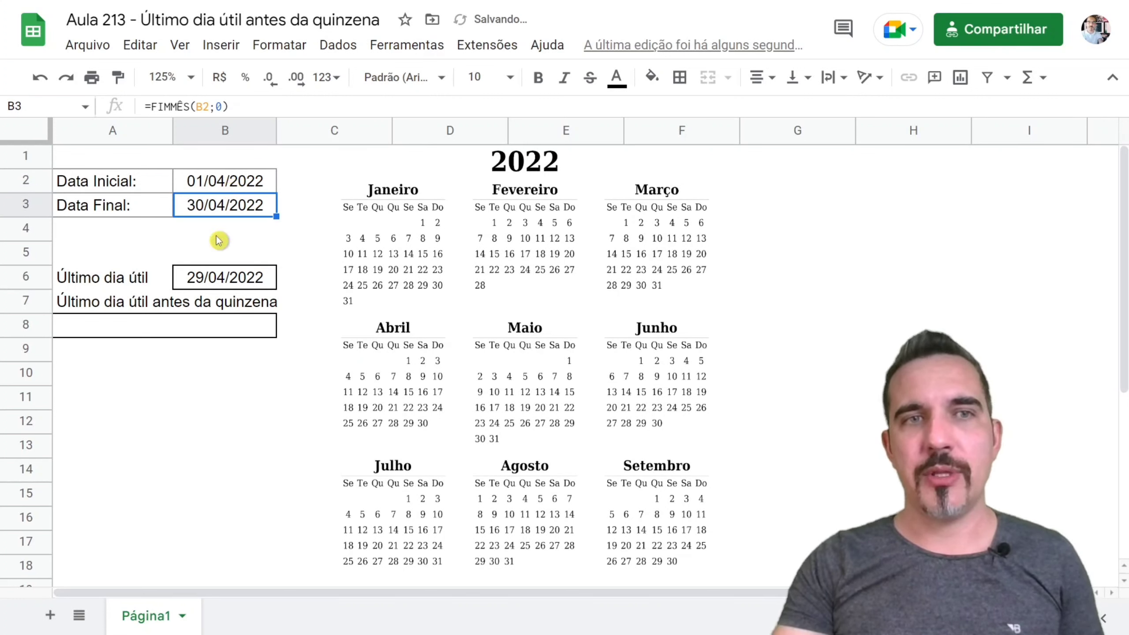
pyautogui.click(115, 213)
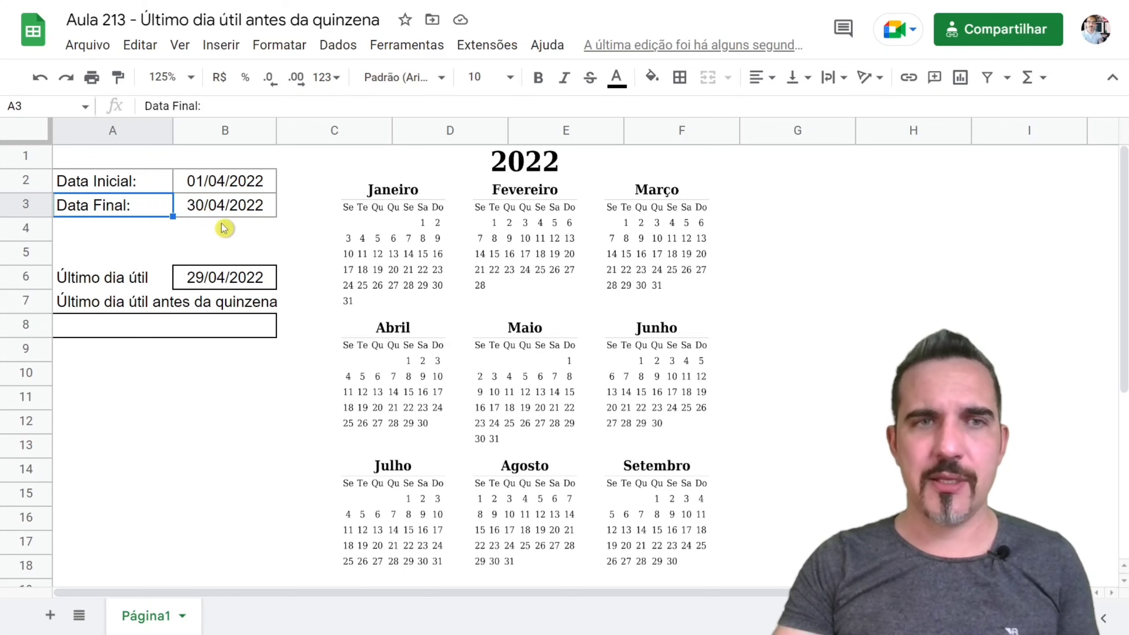
pyautogui.click(133, 281)
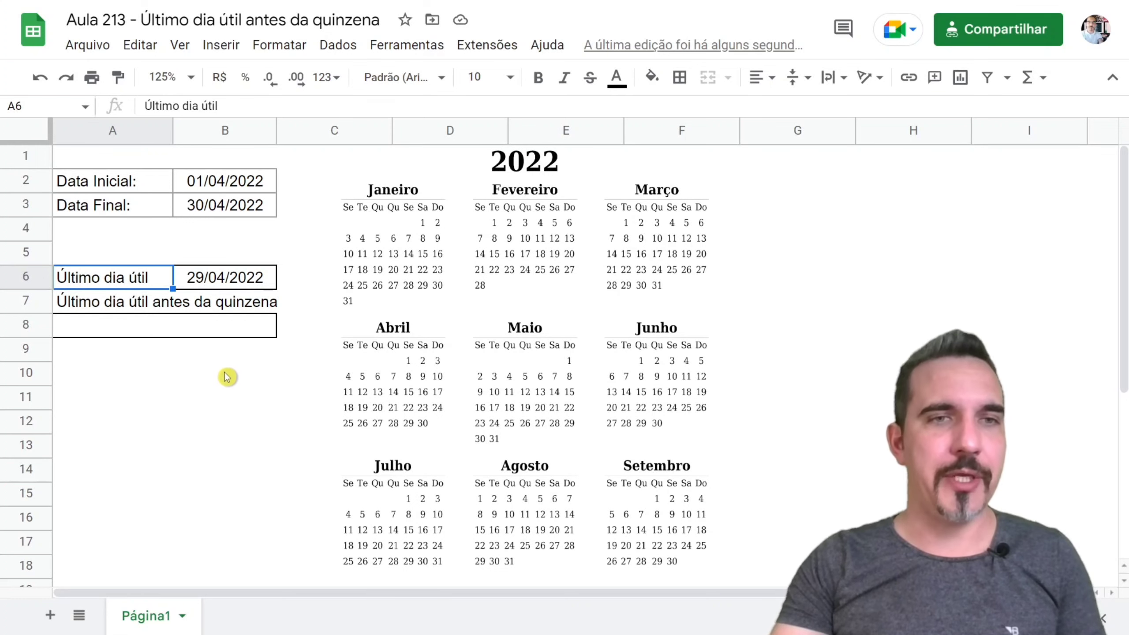
pyautogui.click(96, 306)
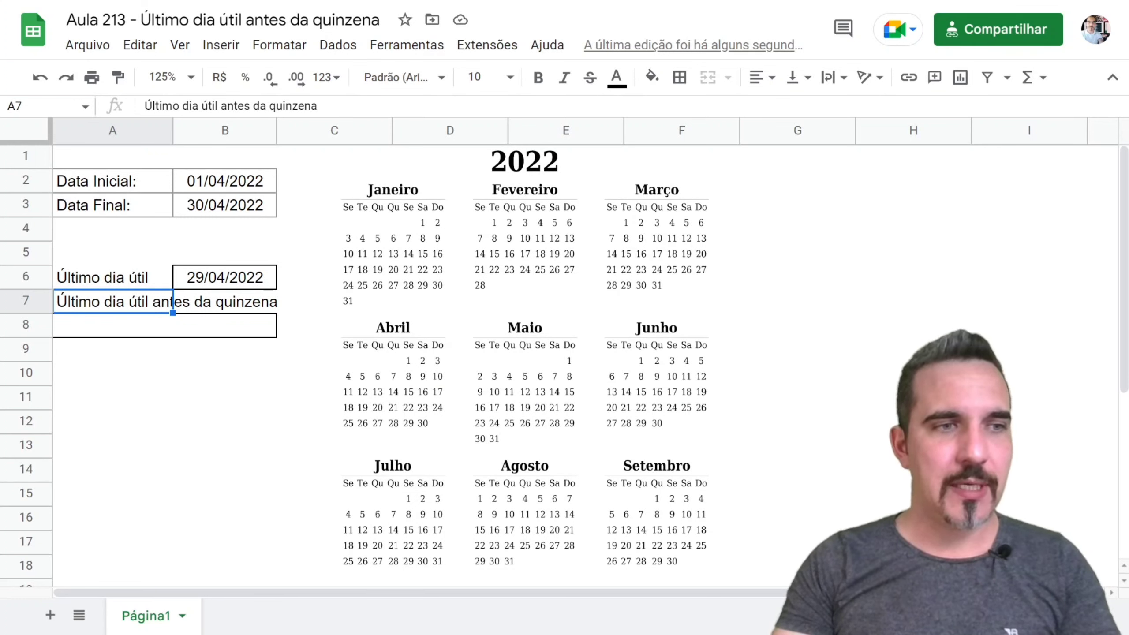
pyautogui.click(186, 369)
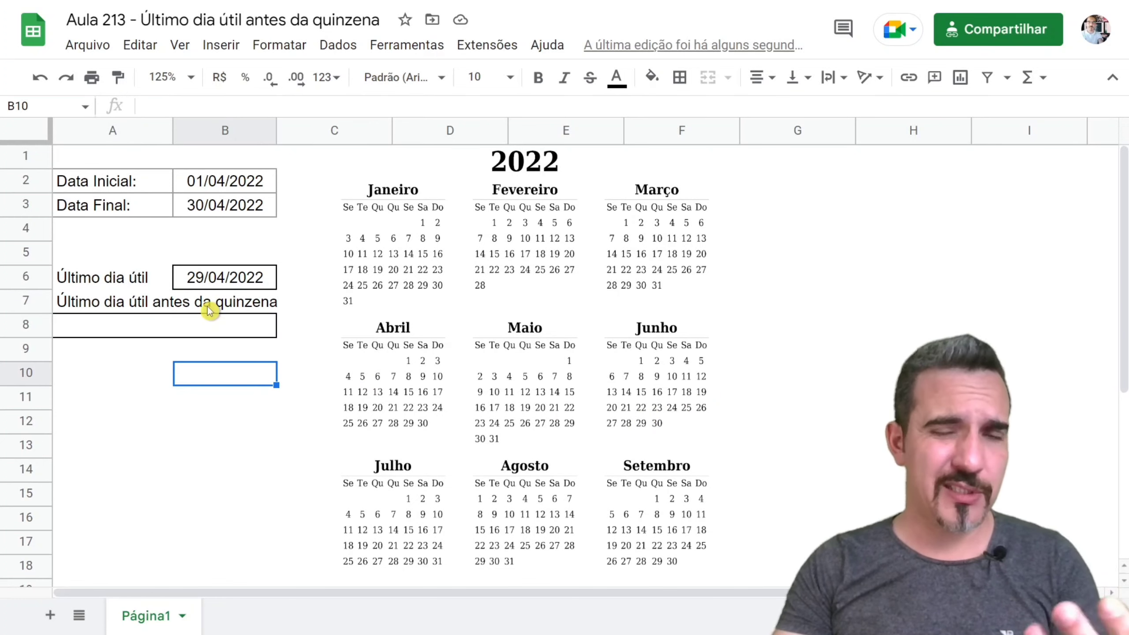
# Examine the last business day formula in B6, including its IFS weekday conditions and the day offsets for Saturday and Sunday.
pyautogui.doubleClick(207, 285)
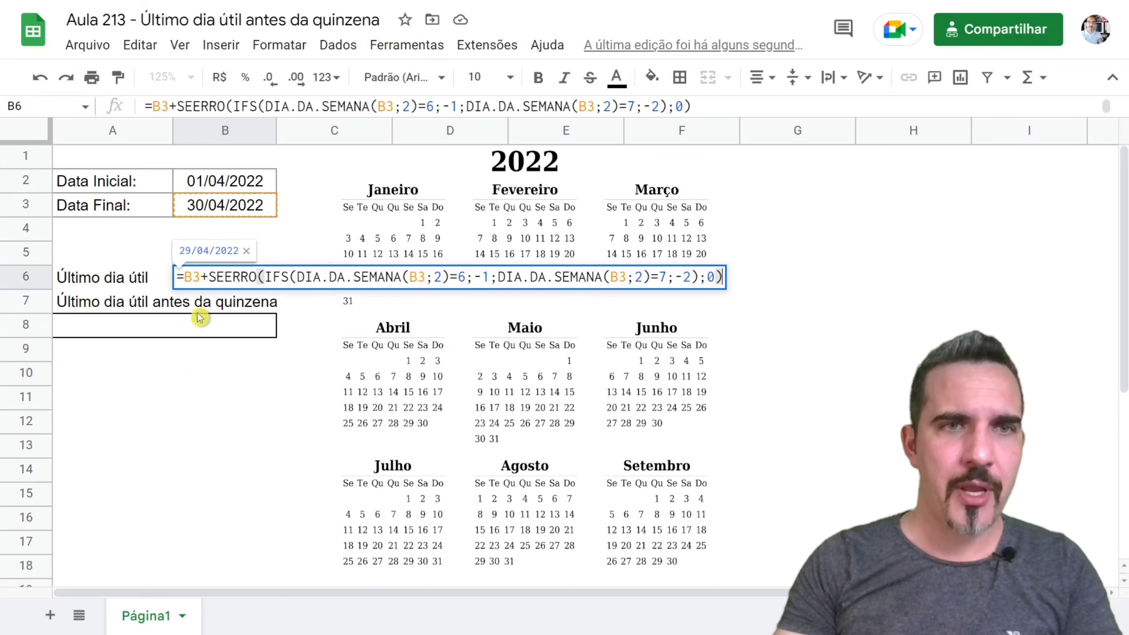
pyautogui.doubleClick(266, 276)
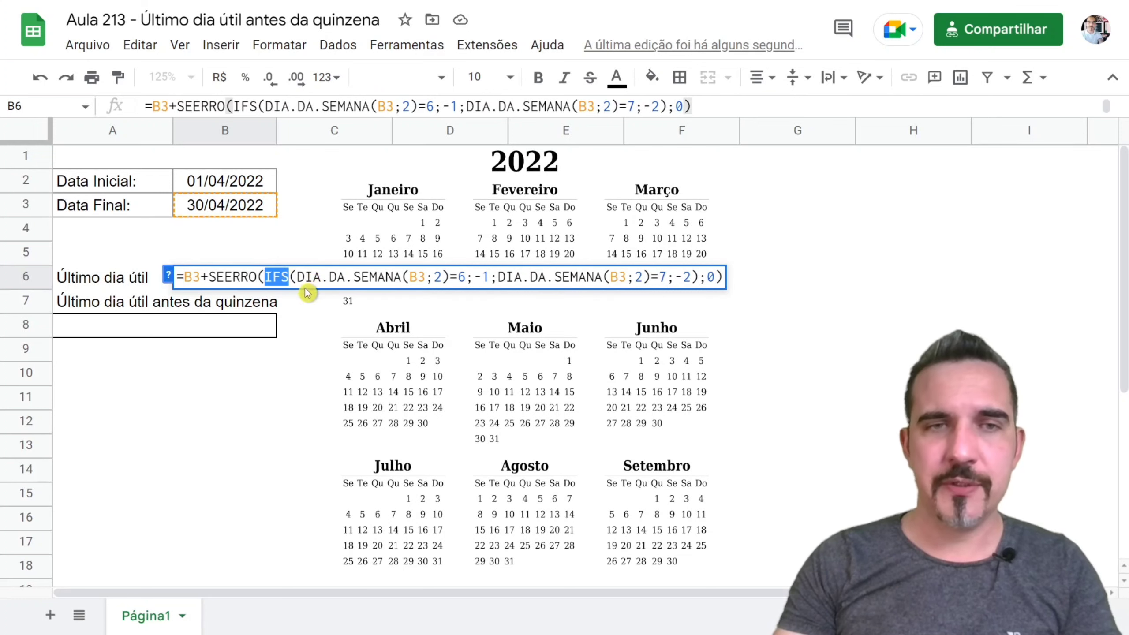
pyautogui.moveTo(296, 278); pyautogui.dragTo(461, 277)
pyautogui.doubleClick(461, 276)
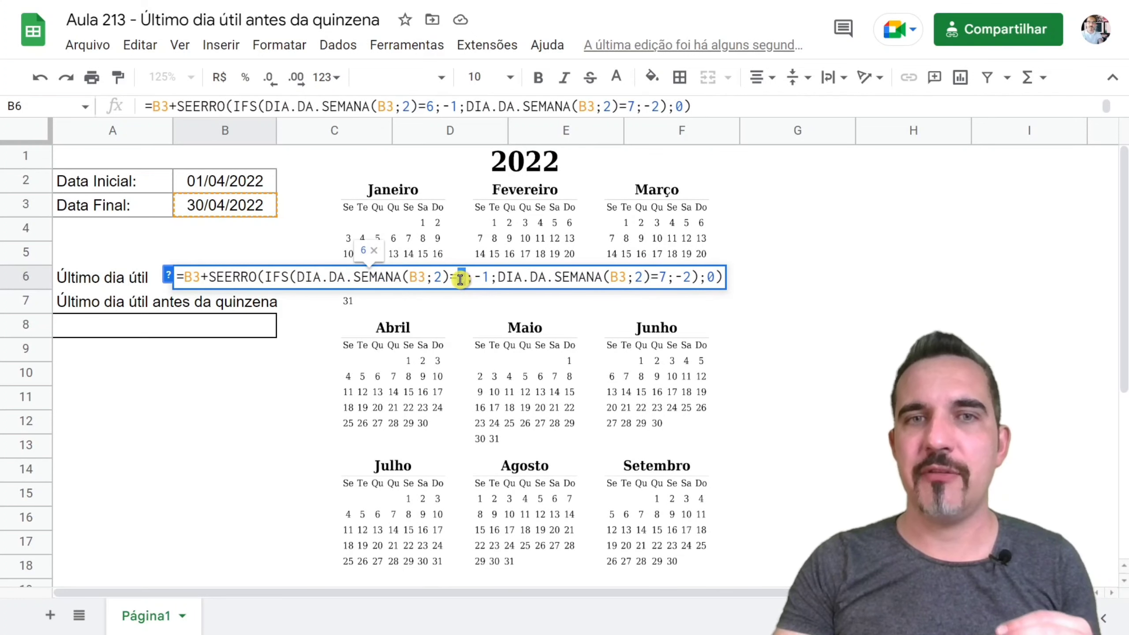
pyautogui.doubleClick(662, 276)
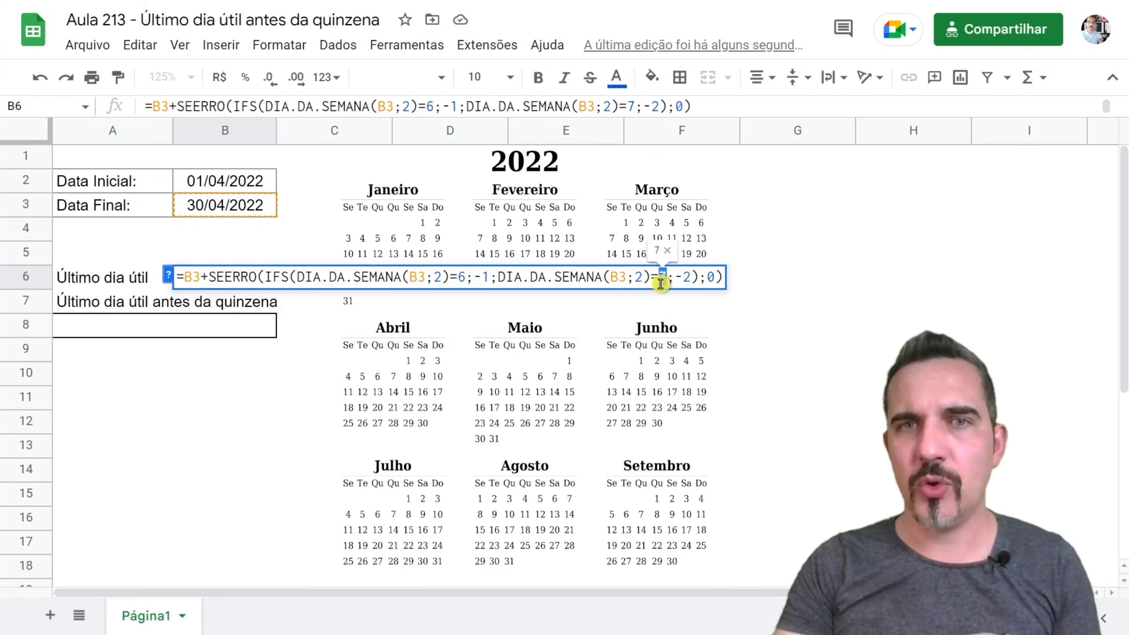
pyautogui.moveTo(492, 276); pyautogui.dragTo(477, 275)
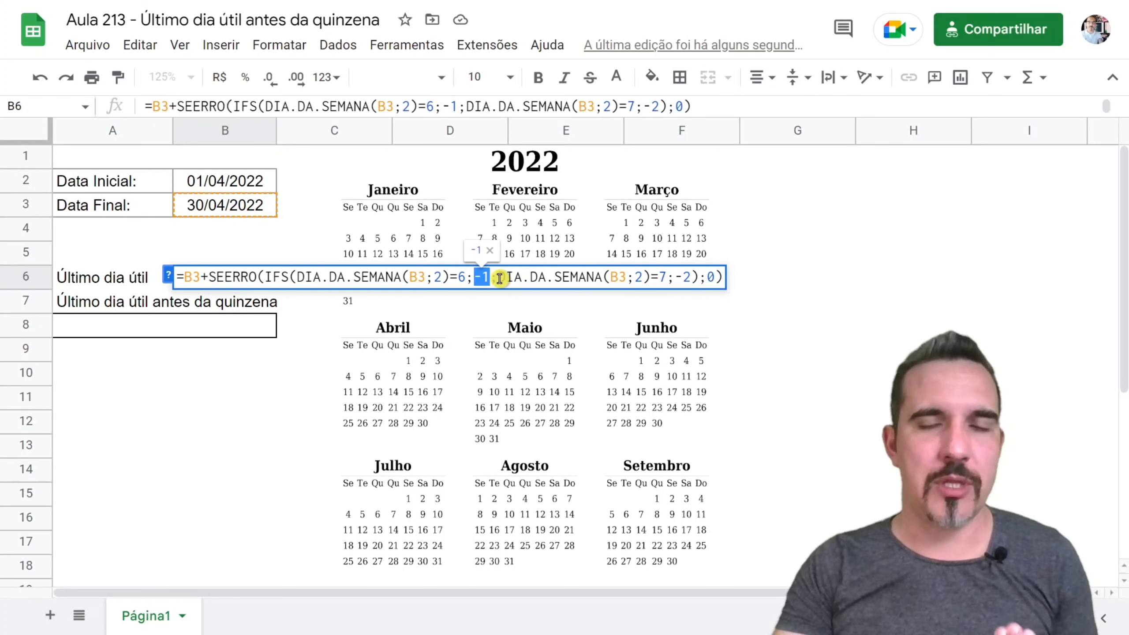
pyautogui.doubleClick(662, 276)
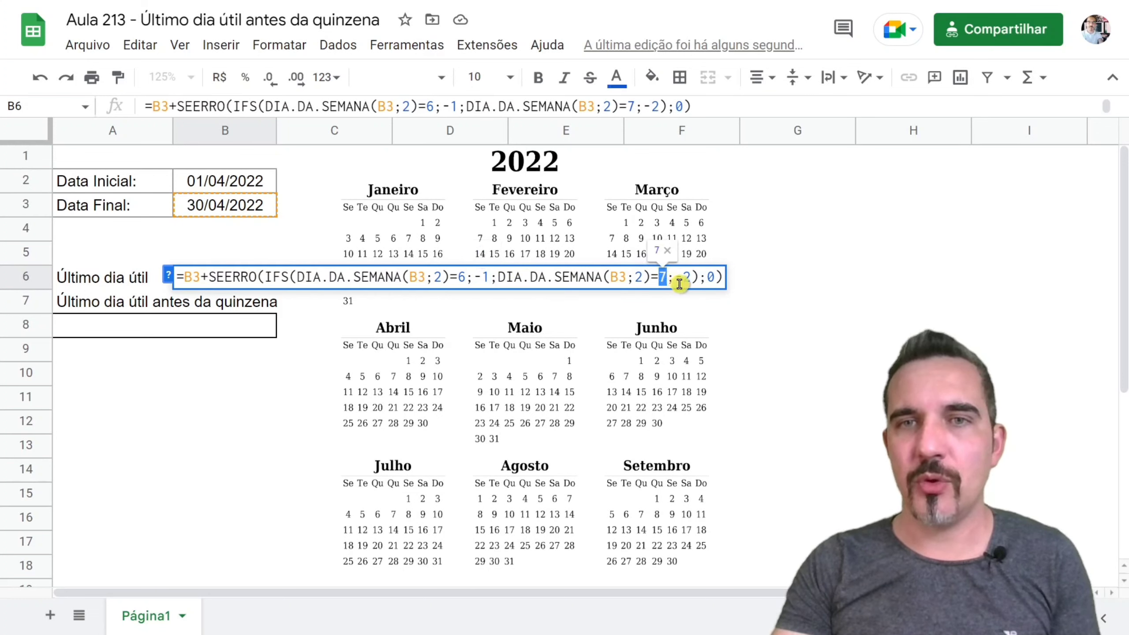
pyautogui.moveTo(675, 276); pyautogui.dragTo(692, 277)
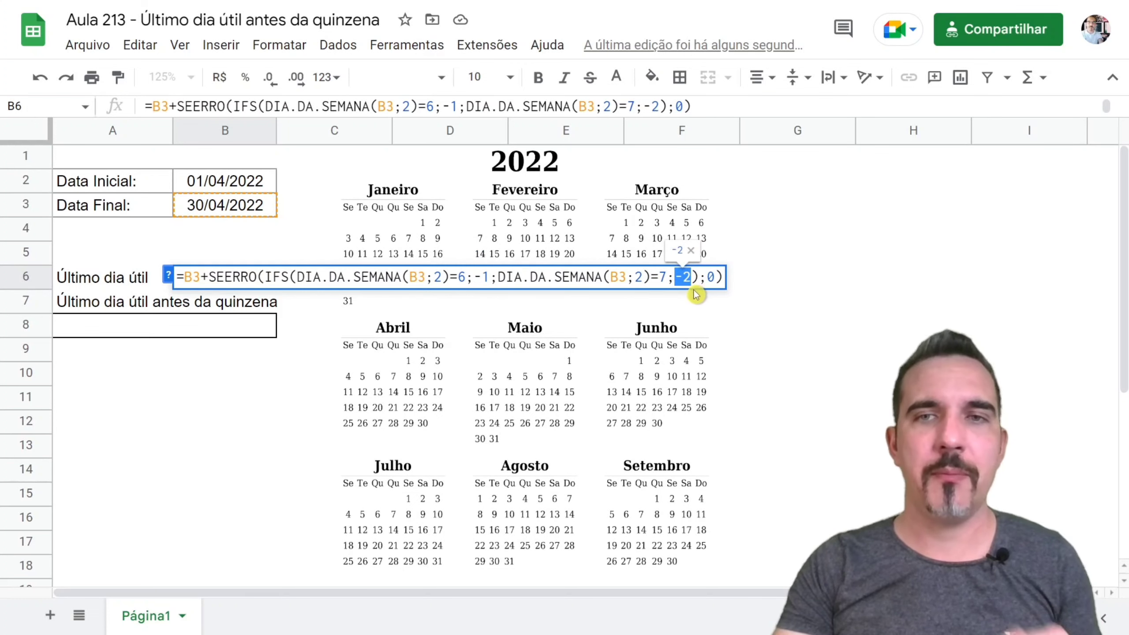
# Copy the whole SEERRO expression that follows B3+ in the B6 formula.
pyautogui.moveTo(718, 276); pyautogui.dragTo(208, 277)
pyautogui.hotkey('ctrl', 'c')
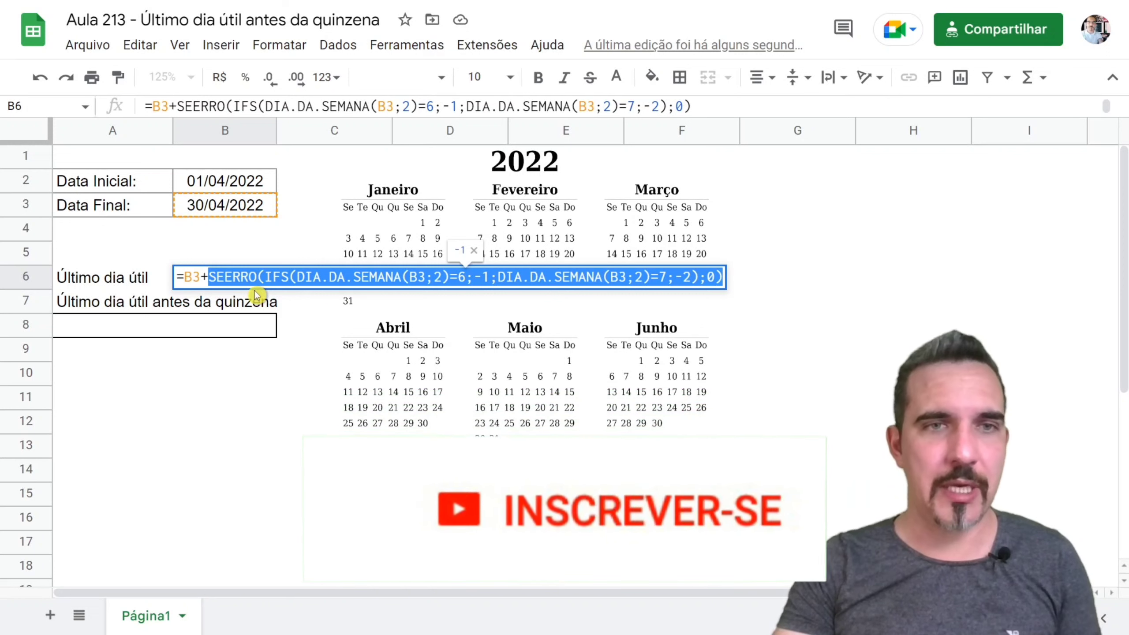
# Enter the formula =B2+14 in the merged cell A8 to calculate the fifteenth day of the month.
pyautogui.click(168, 331)
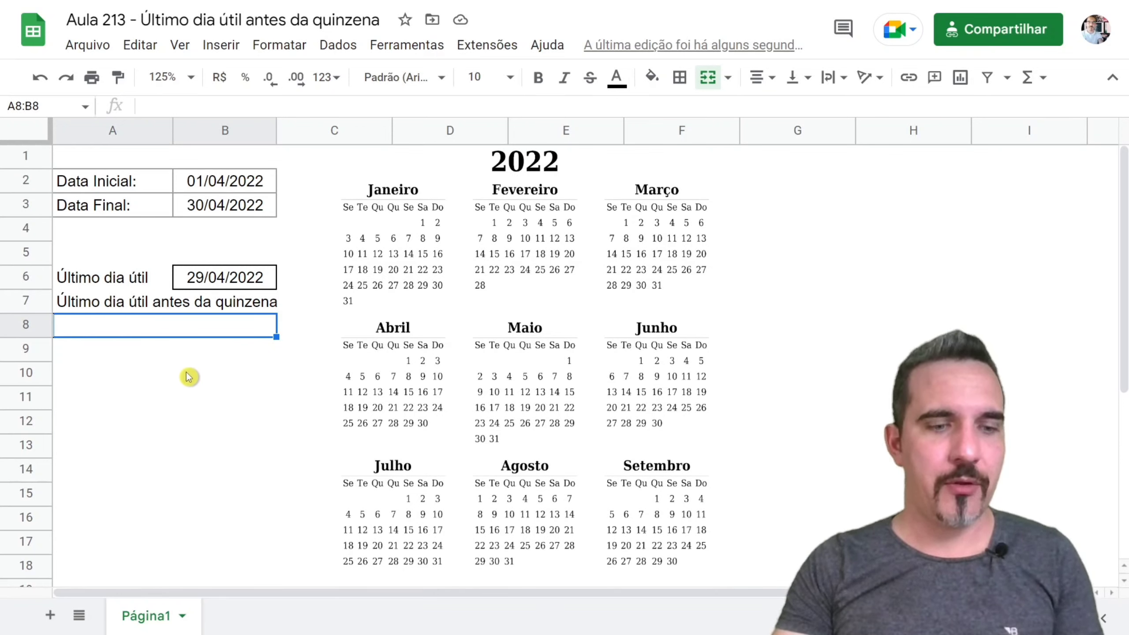
pyautogui.write('=')
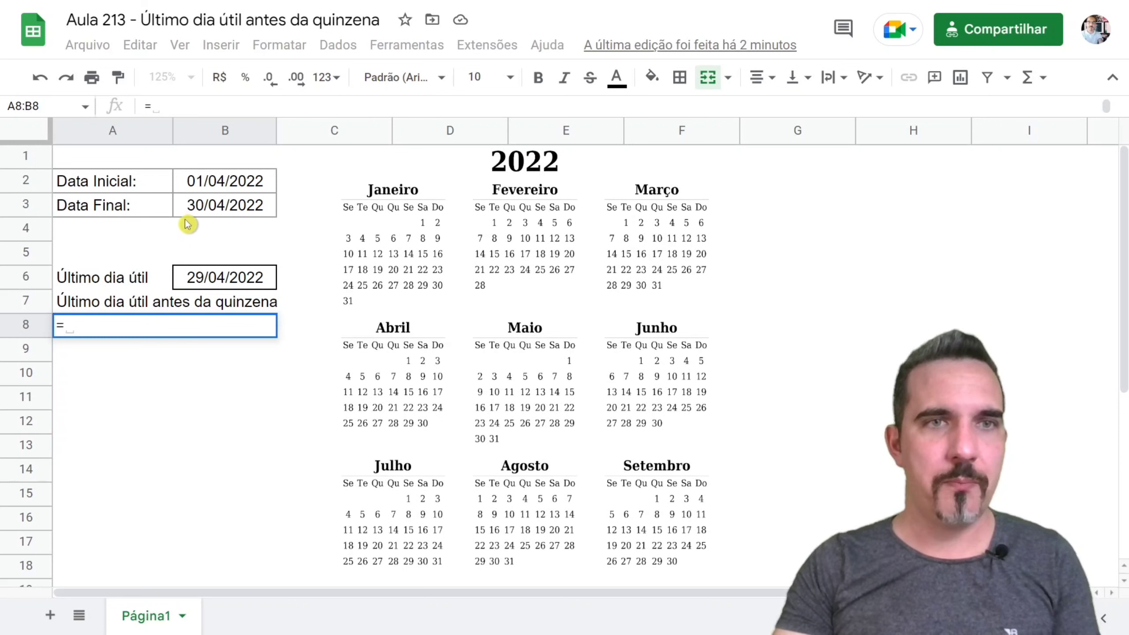
pyautogui.click(213, 187)
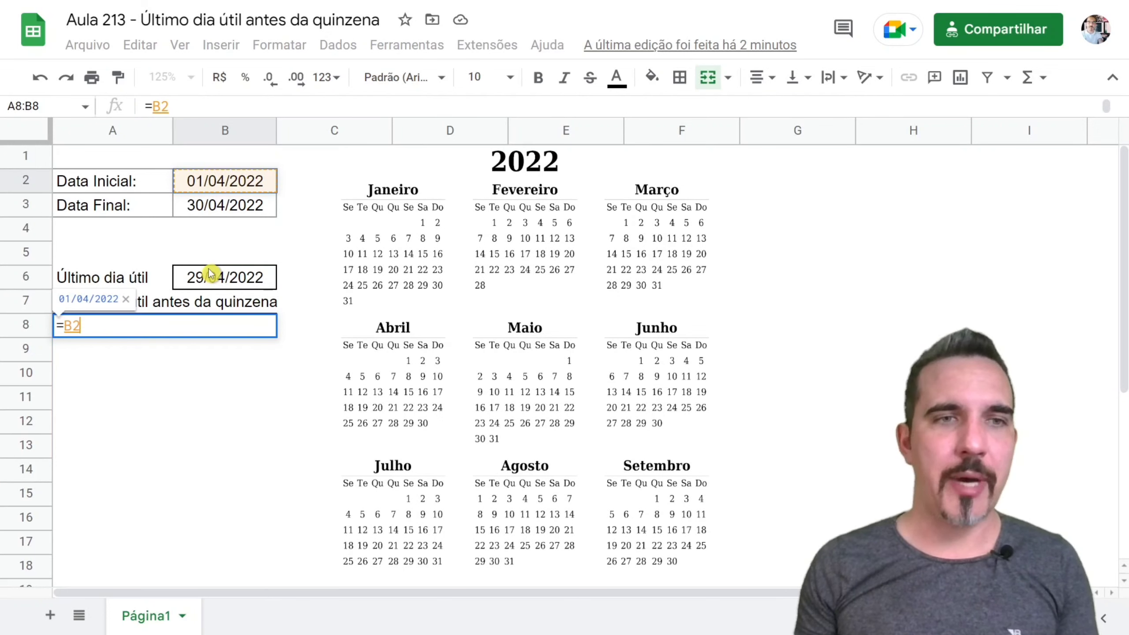
pyautogui.write('+14')
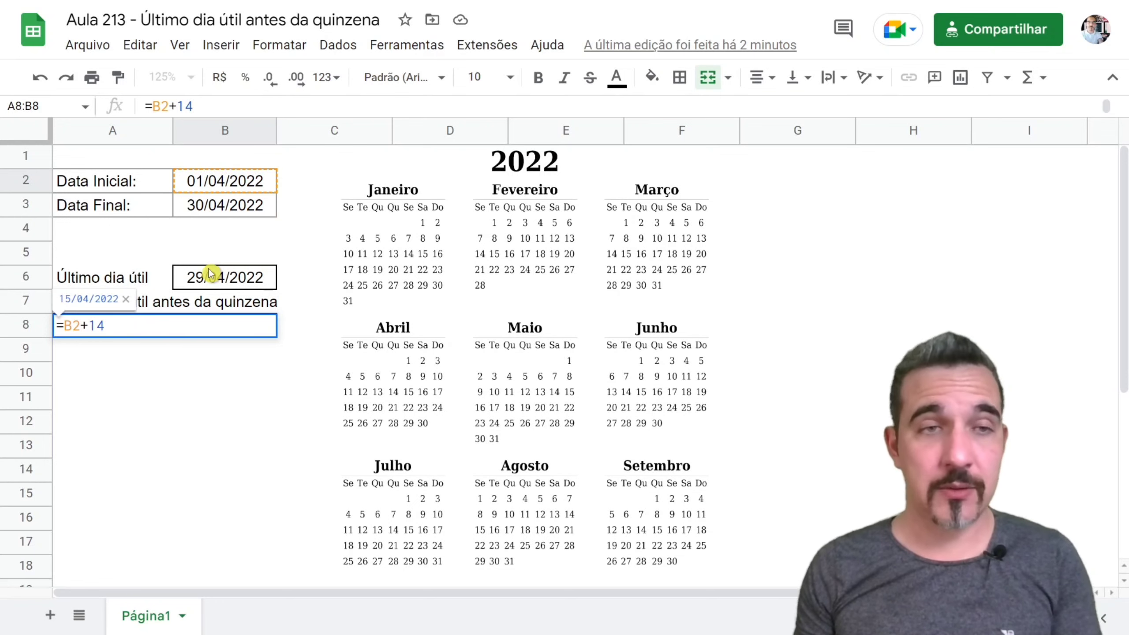
pyautogui.press('Return')
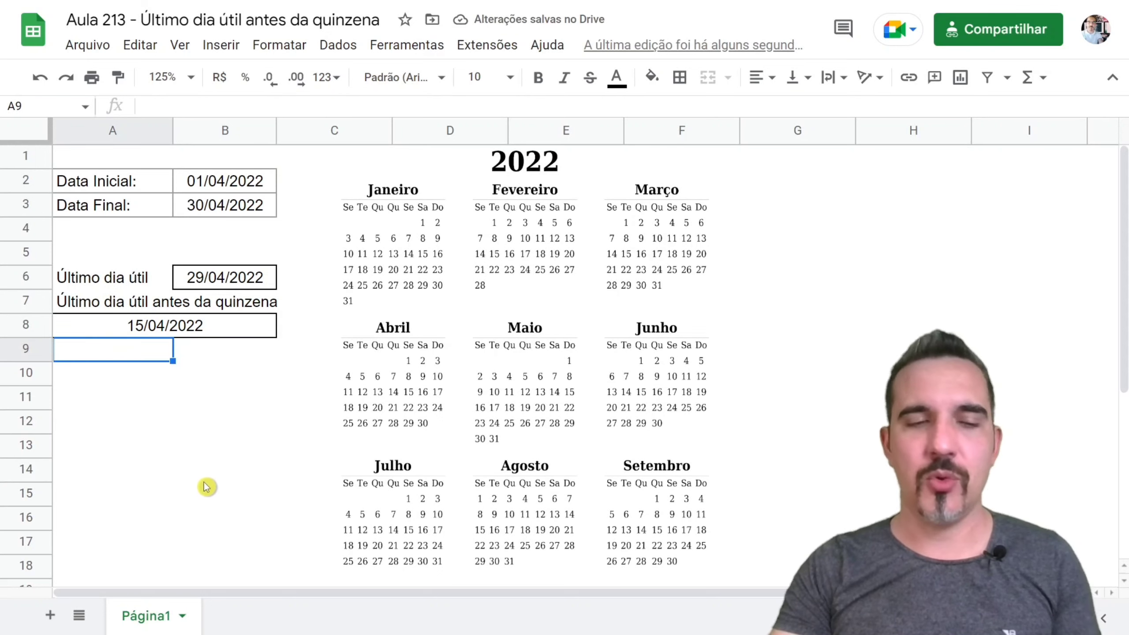
# Enter the copied expression as a formula in A9: =SEERRO(IFS(DIA.DA.SEMANA(B3;2)=6;-1;DIA.DA.SEMANA(B3;2)=7;-2);0).
pyautogui.write('=')
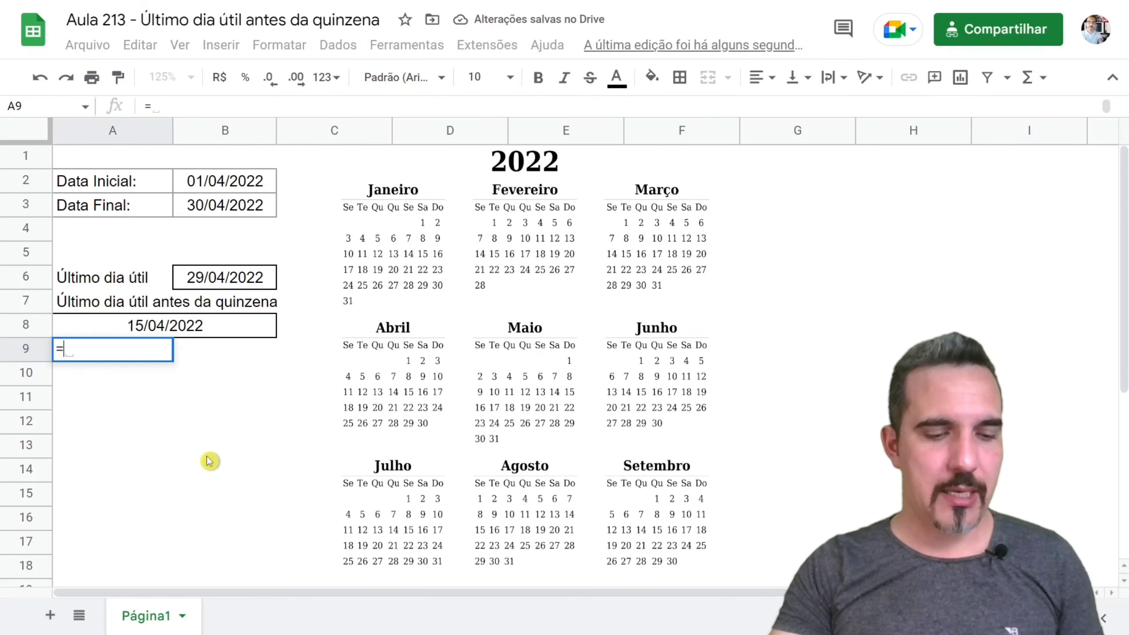
pyautogui.hotkey('ctrl', 'v')
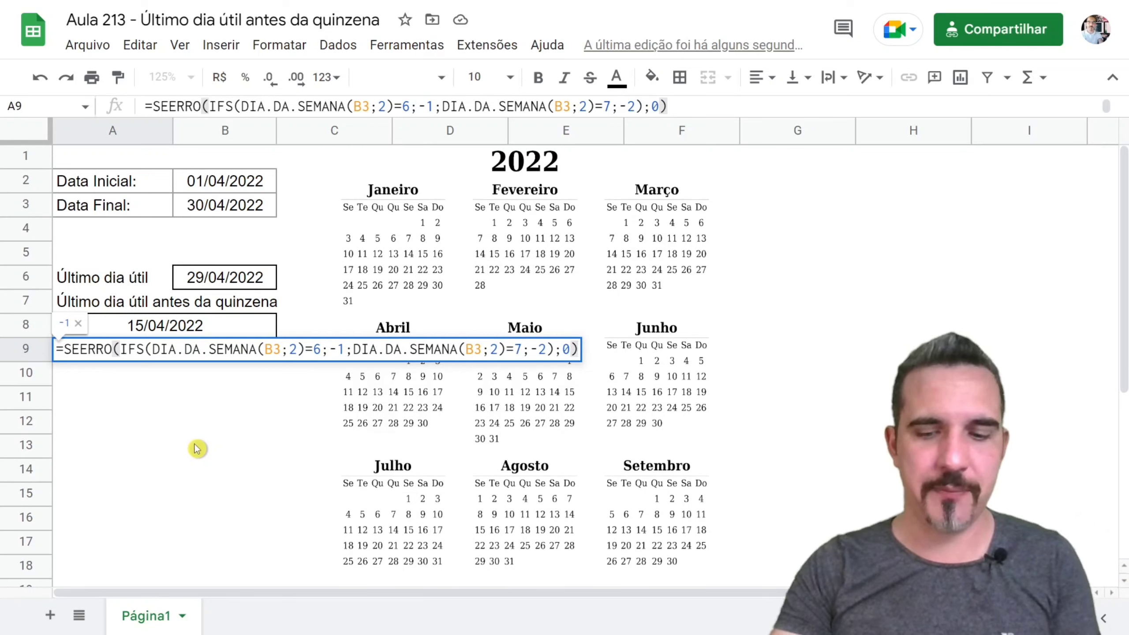
pyautogui.press('Return')
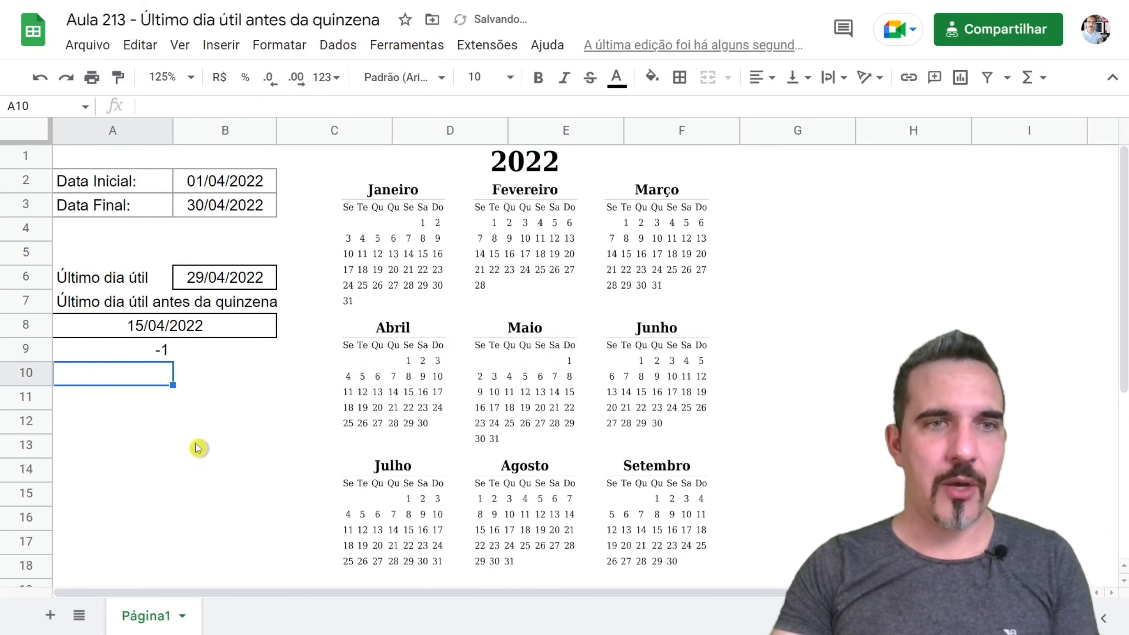
# Replace both B3 references in the A9 formula with A8 so both weekday checks use the mid-month date.
pyautogui.click(154, 352)
pyautogui.press('F2')
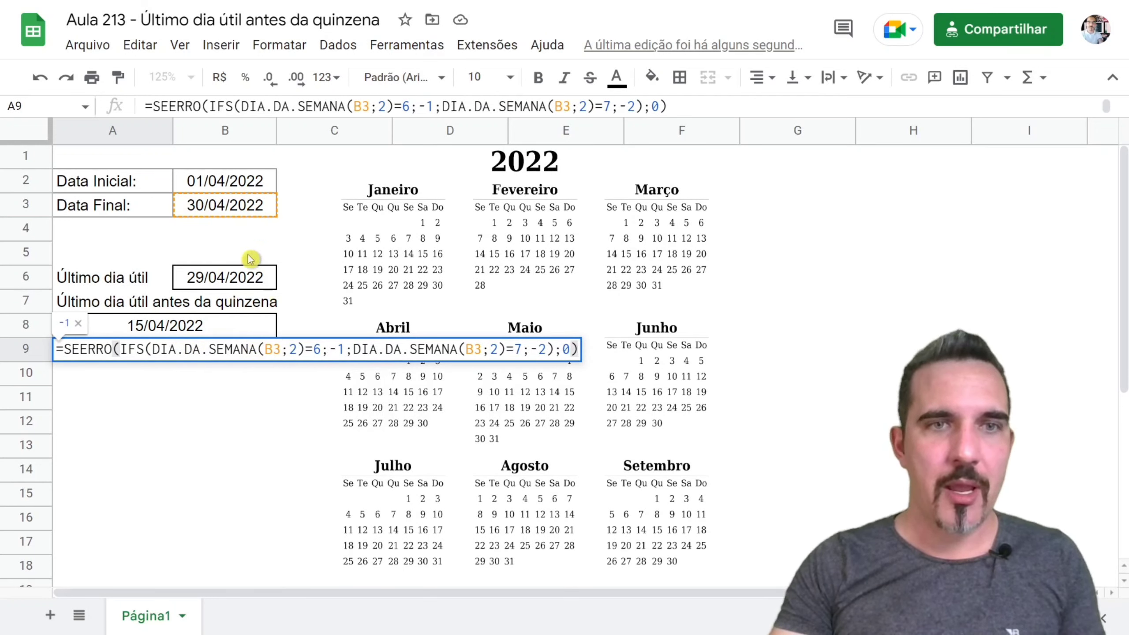
pyautogui.doubleClick(272, 349)
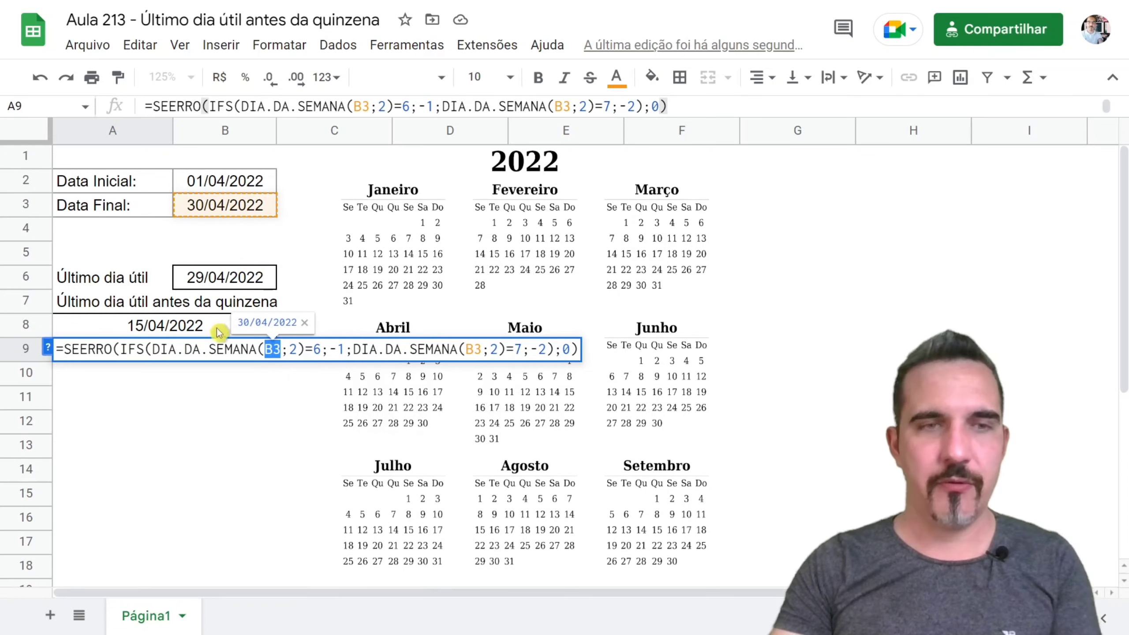
pyautogui.press('BackSpace')
pyautogui.click(143, 331)
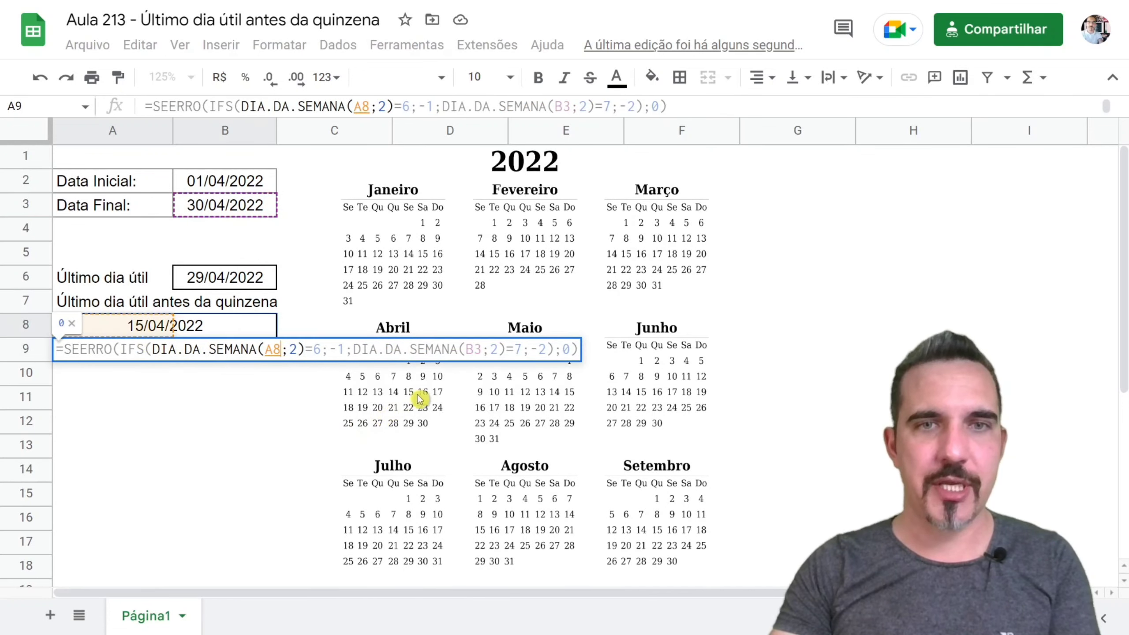
pyautogui.doubleClick(474, 348)
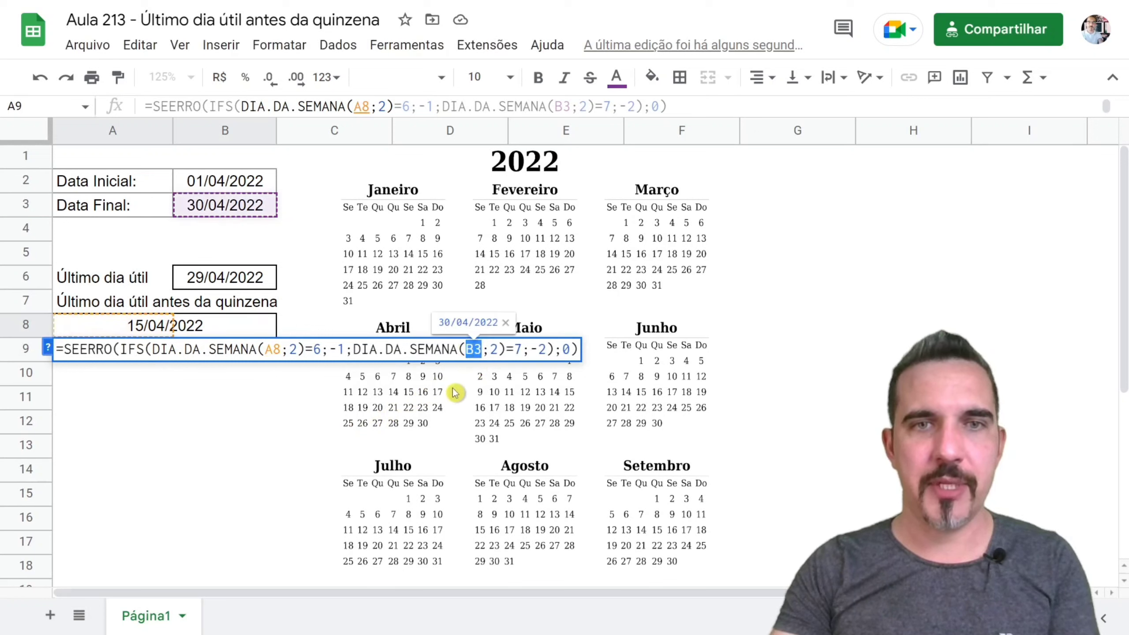
pyautogui.press('BackSpace')
pyautogui.click(150, 329)
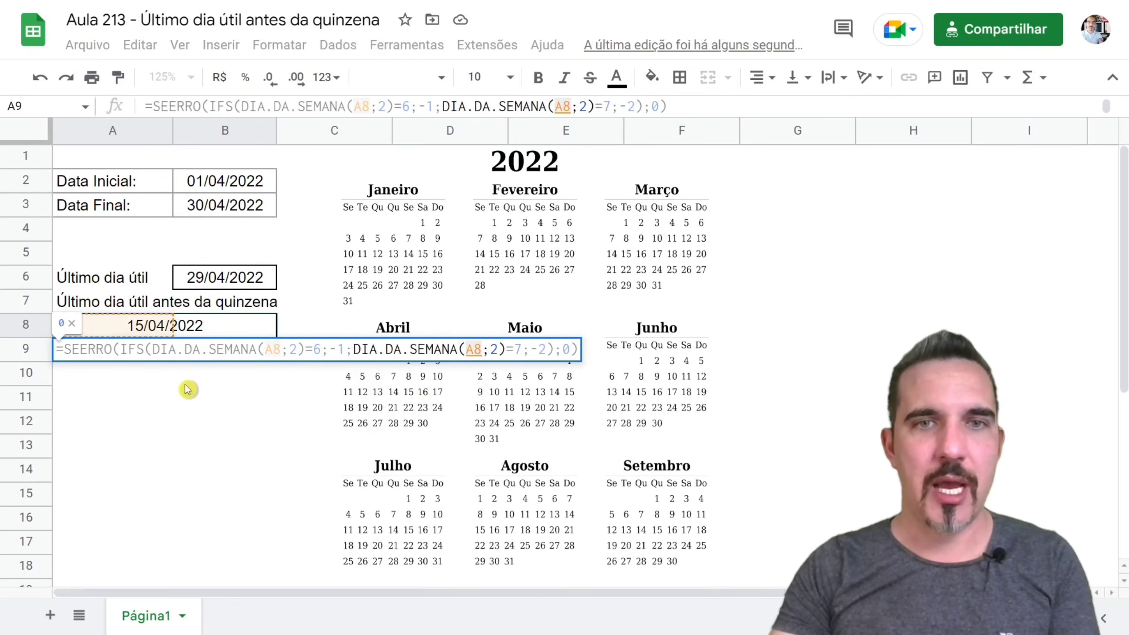
pyautogui.press('Return')
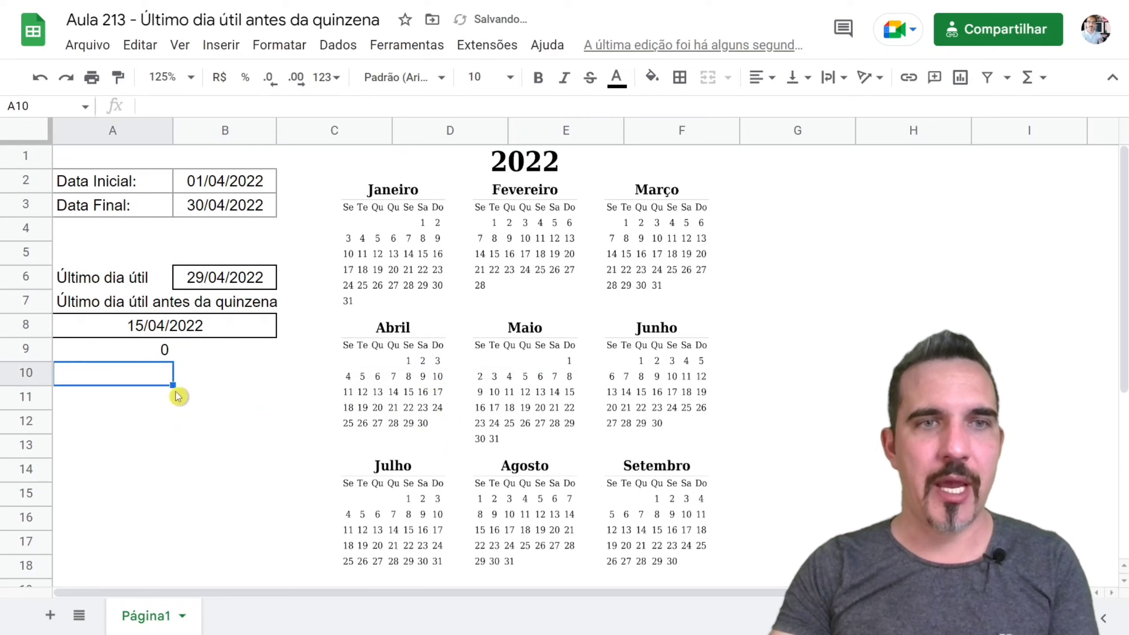
pyautogui.click(159, 326)
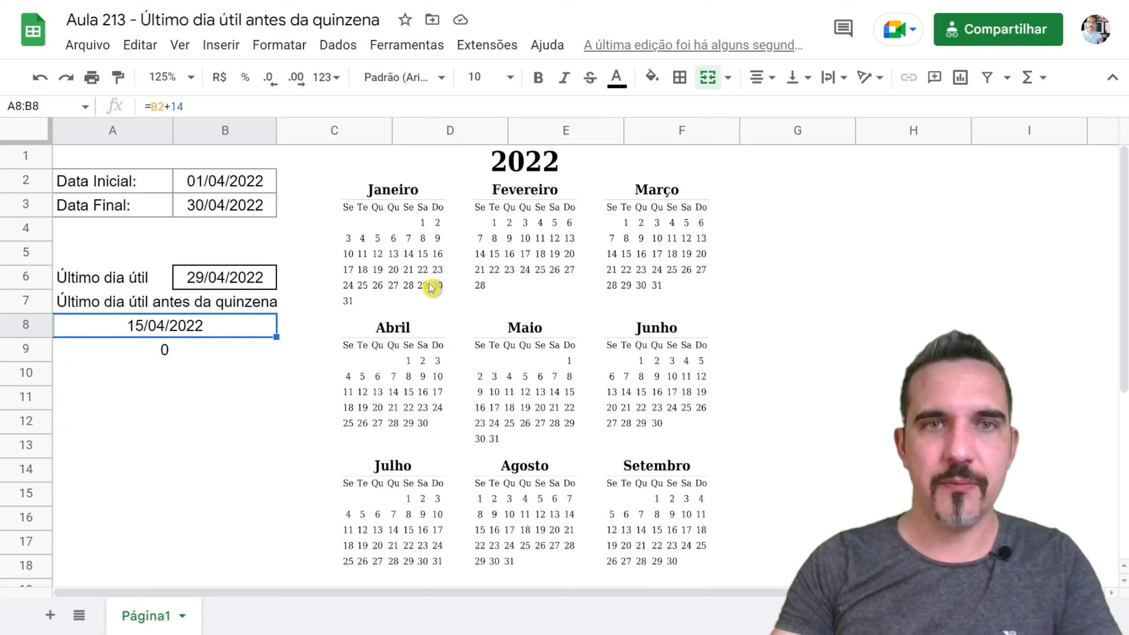
# Set the initial date in B2 to 01/01/2022.
pyautogui.click(197, 187)
pyautogui.write('01/01/2022')
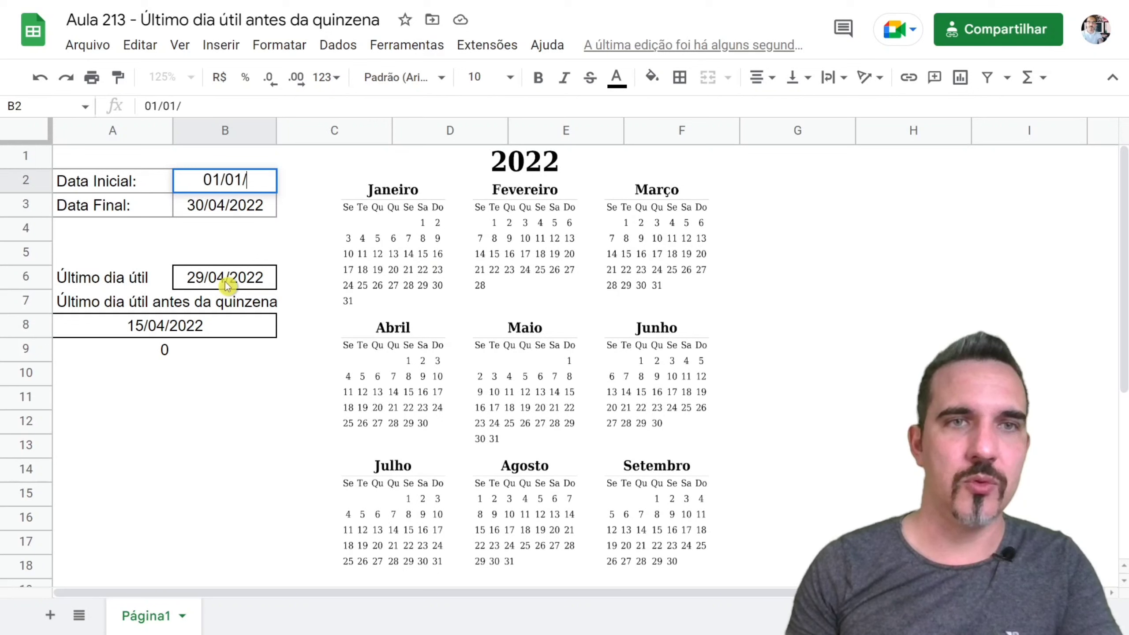
pyautogui.press('Return')
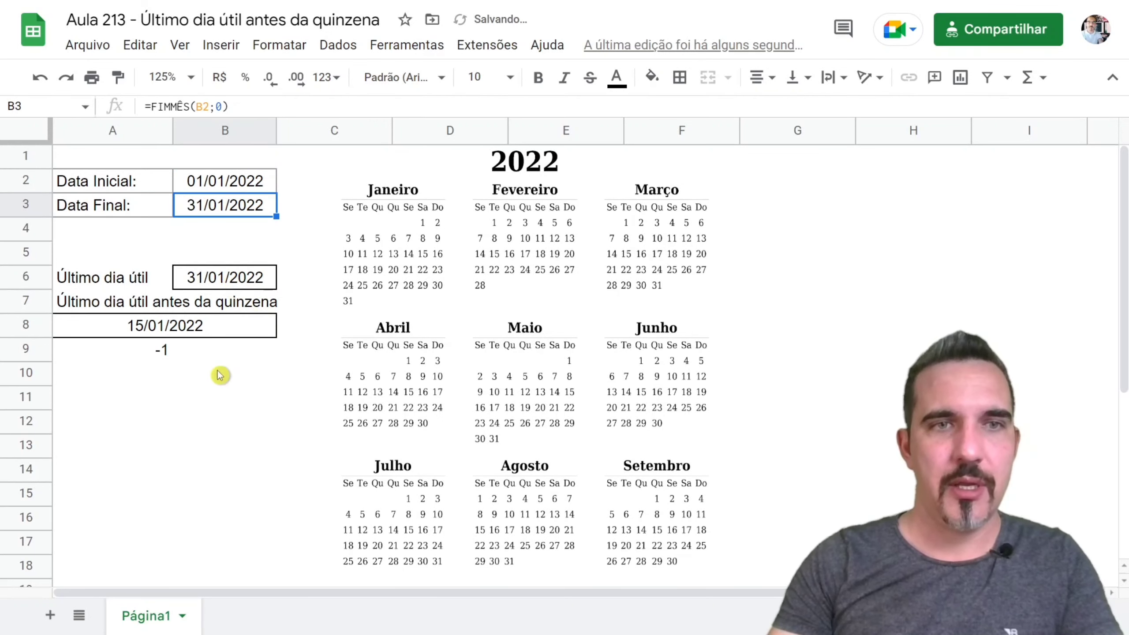
# Examine the first A8 reference in the A9 formula and the B2+14 expression it points to in A8.
pyautogui.click(164, 350)
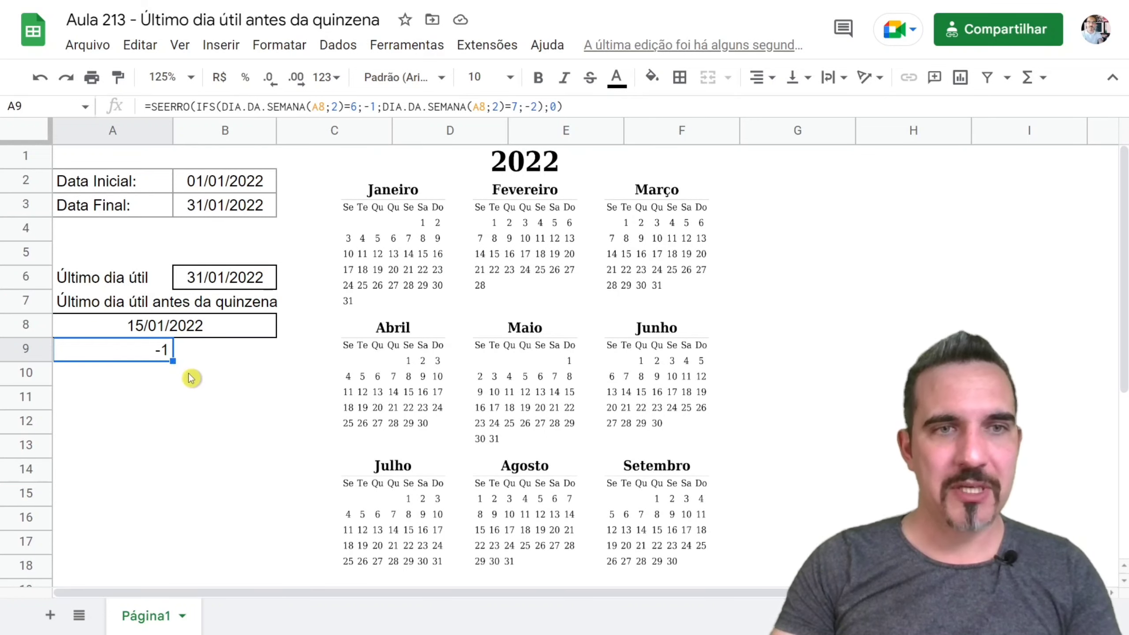
pyautogui.press('F2')
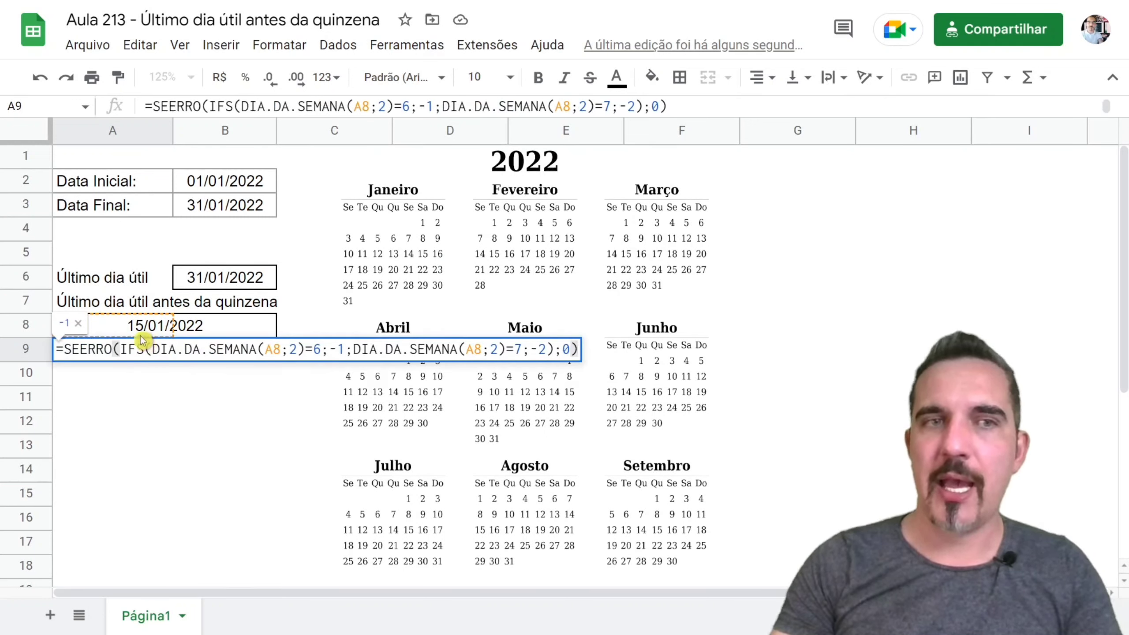
pyautogui.doubleClick(273, 348)
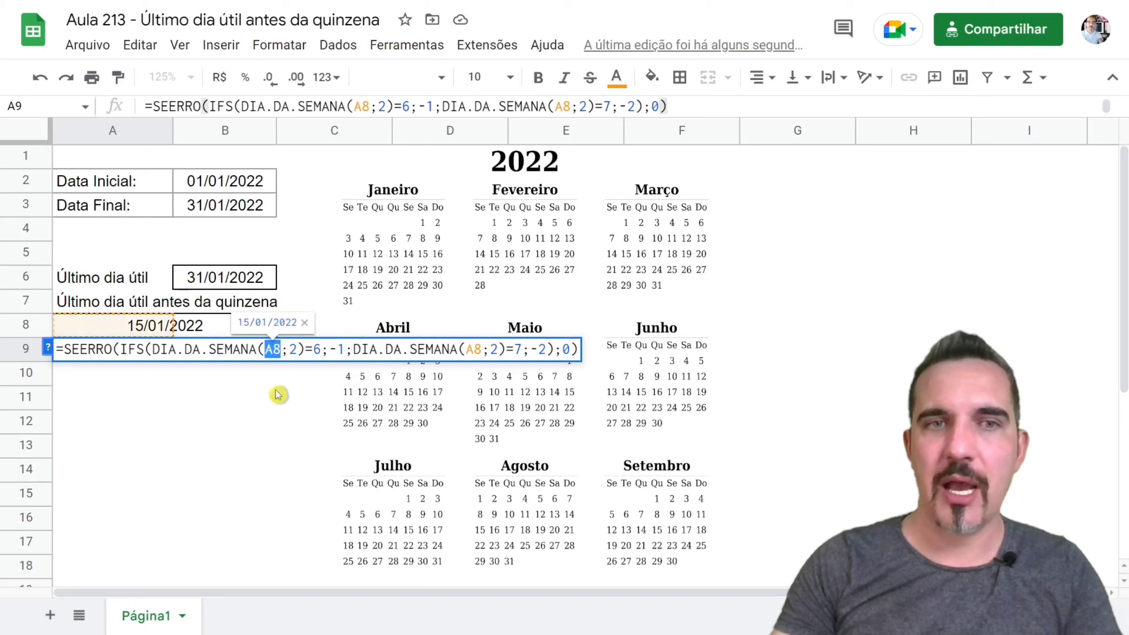
pyautogui.press('Return')
pyautogui.click(129, 328)
pyautogui.press('F2')
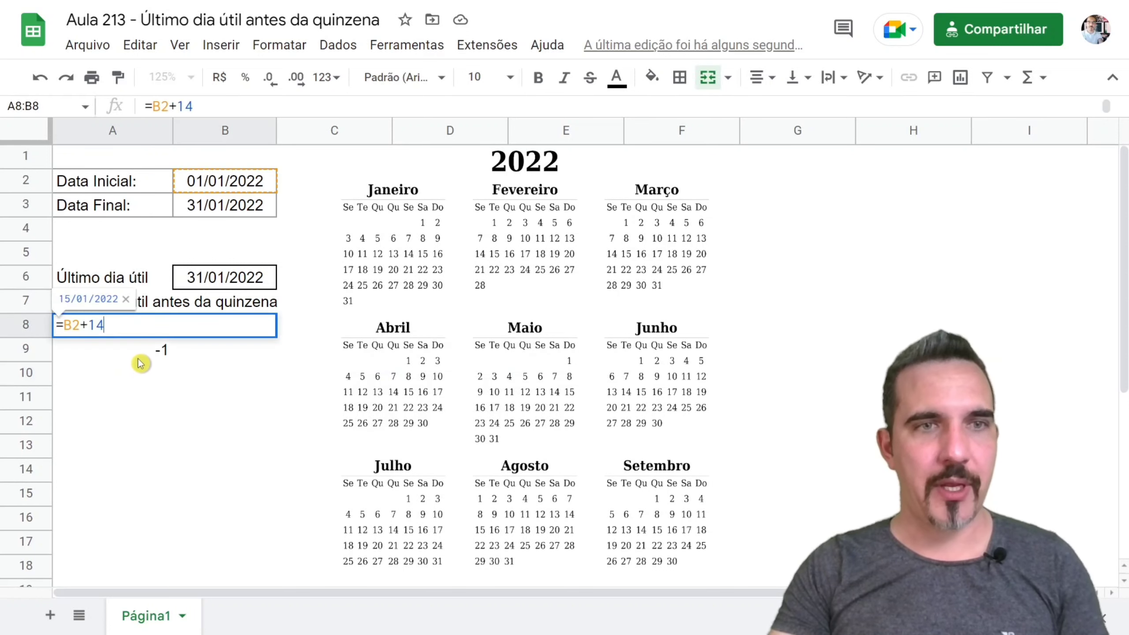
pyautogui.moveTo(121, 323); pyautogui.dragTo(64, 325)
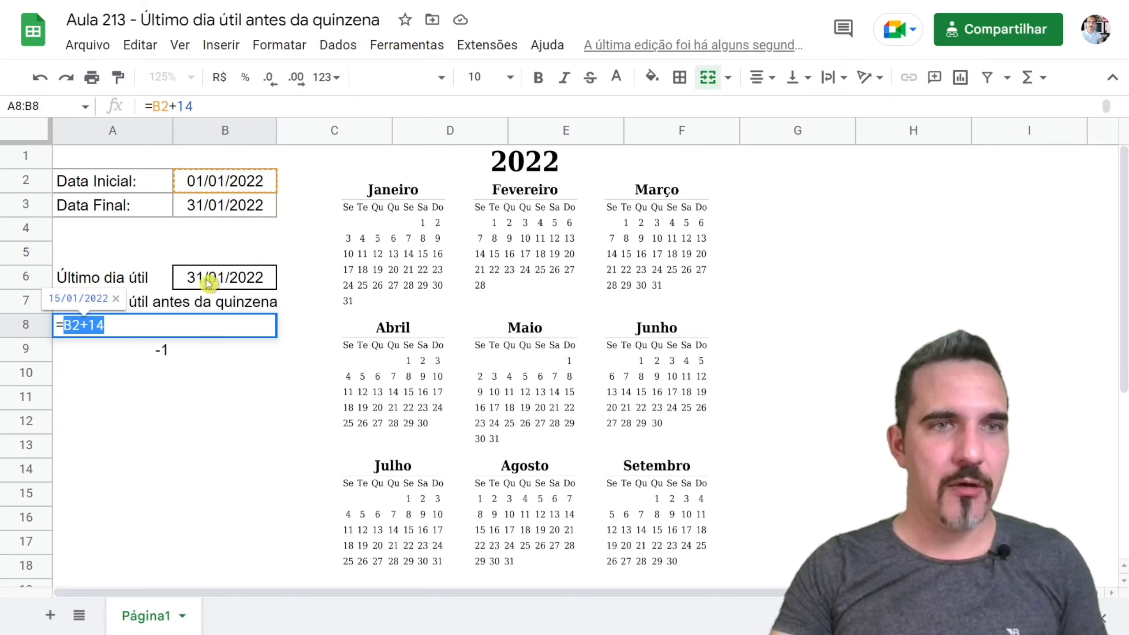
pyautogui.press('Return')
# Replace both A8 references in the A9 formula with B2+14 so the weekday checks depend directly on the initial date.
pyautogui.press('F2')
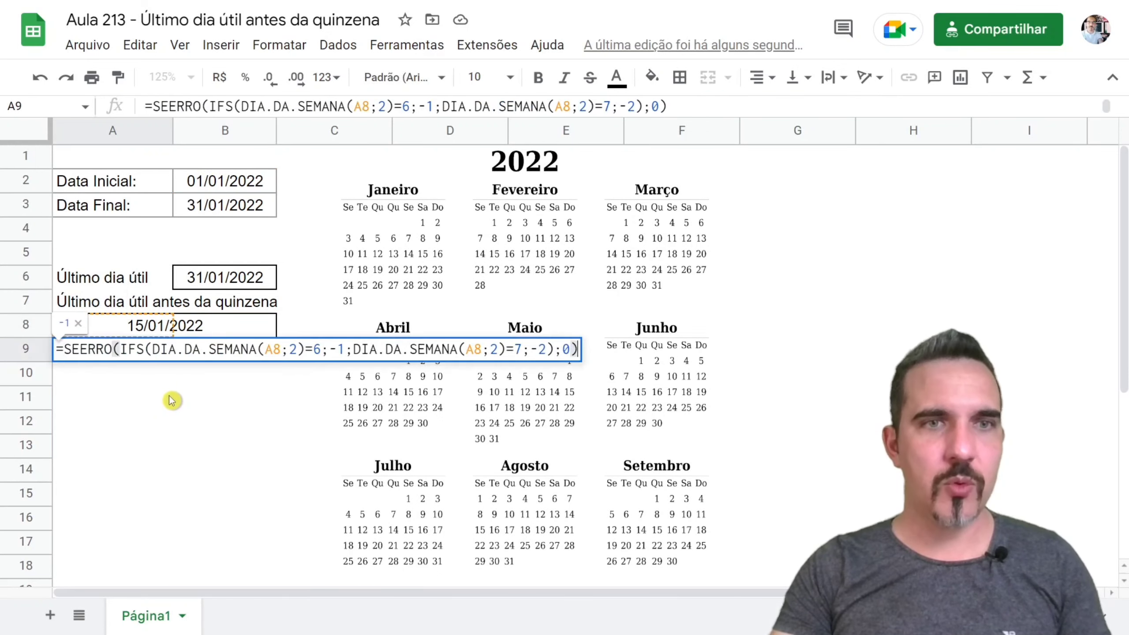
pyautogui.doubleClick(271, 347)
pyautogui.write('B2+14')
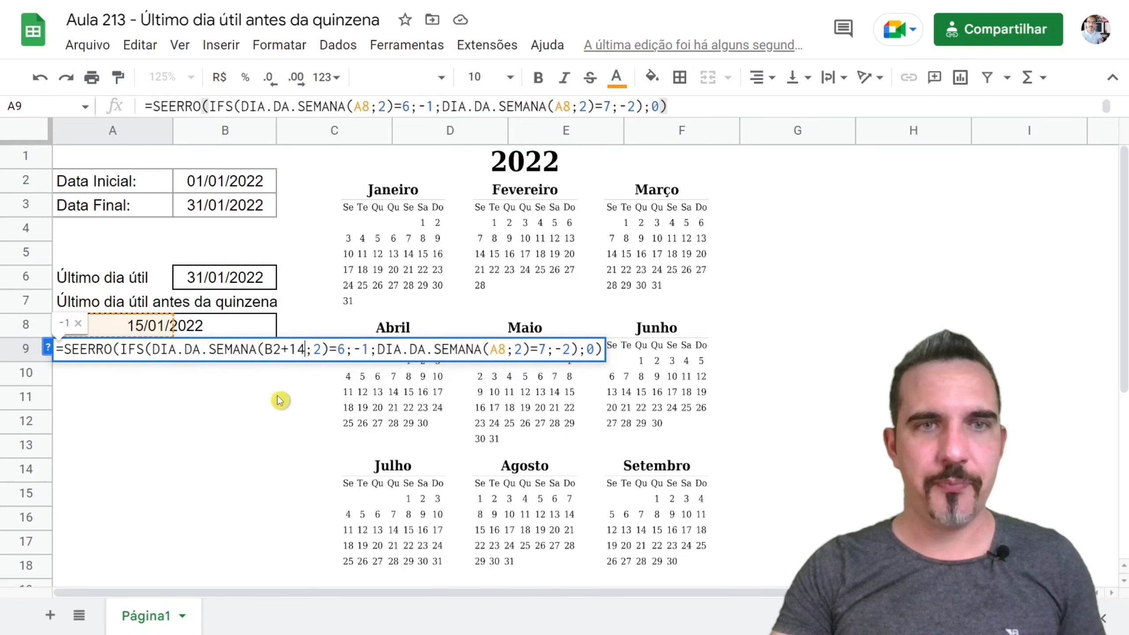
pyautogui.doubleClick(492, 349)
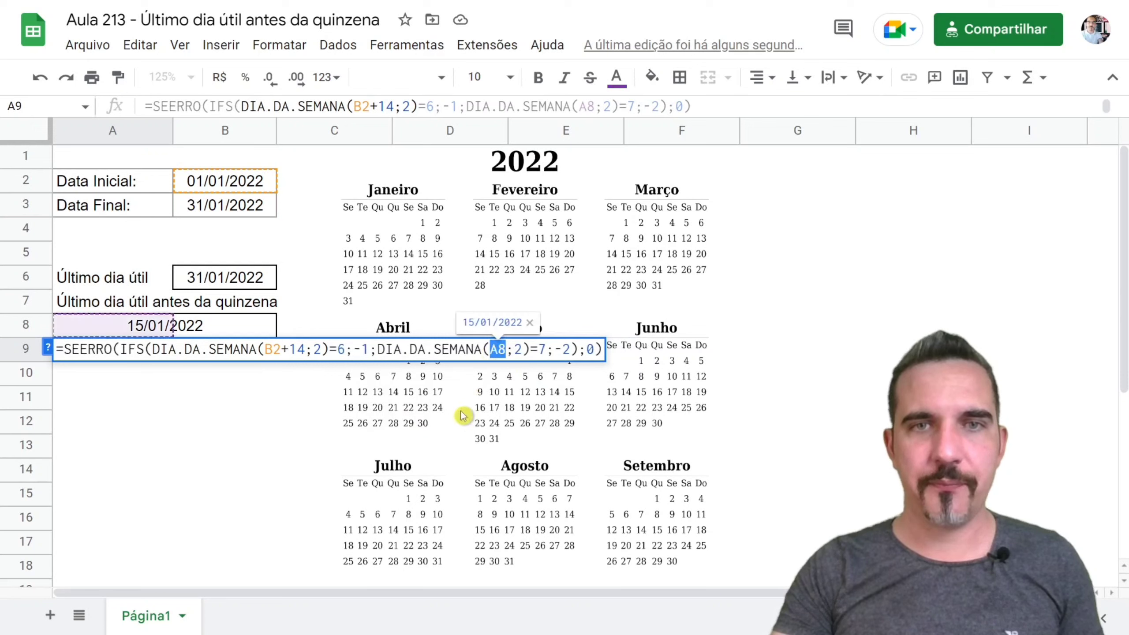
pyautogui.write('B2+14')
pyautogui.press('Return')
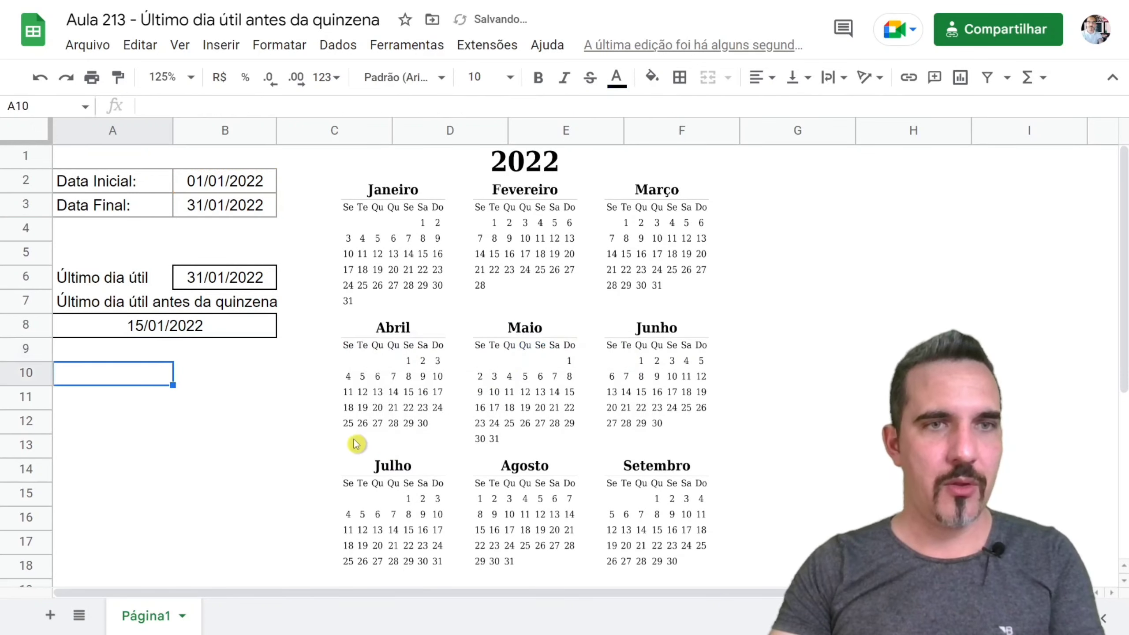
# Copy the entire SEERRO formula from A9 and clear it from the cell.
pyautogui.click(149, 355)
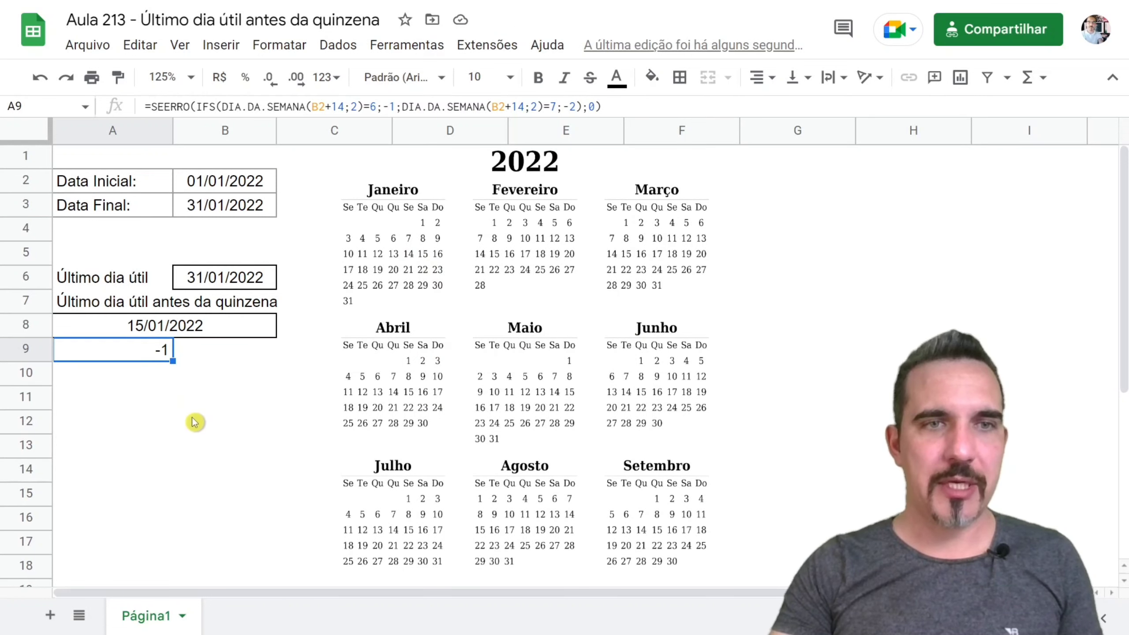
pyautogui.press('F2')
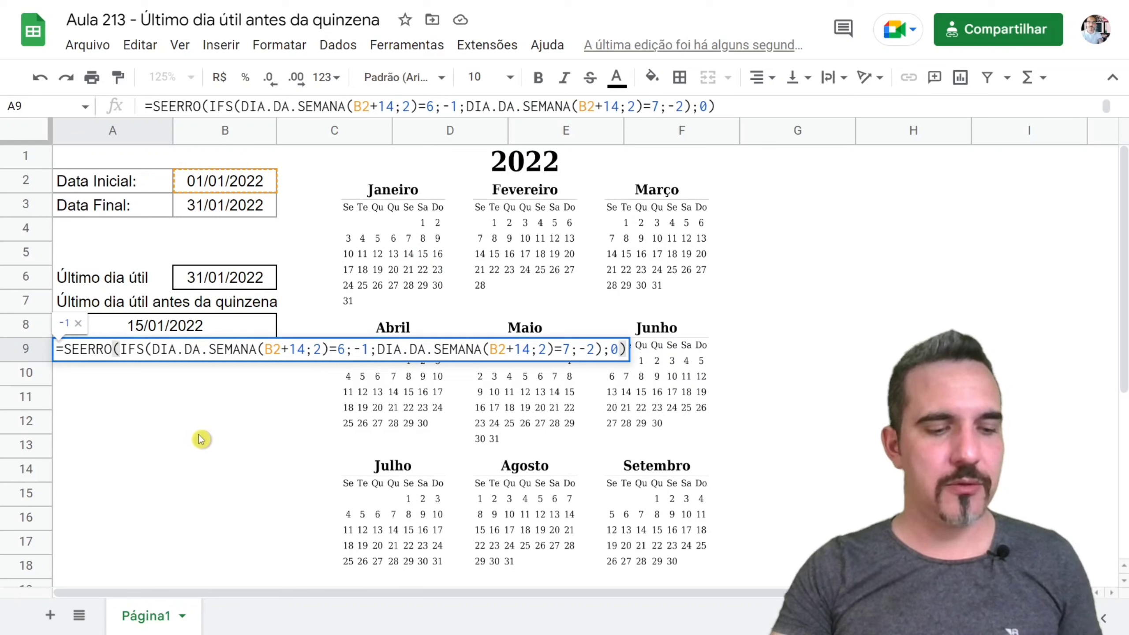
pyautogui.hotkey('ctrl', 'a')
pyautogui.hotkey('ctrl', 'c')
pyautogui.press('BackSpace')
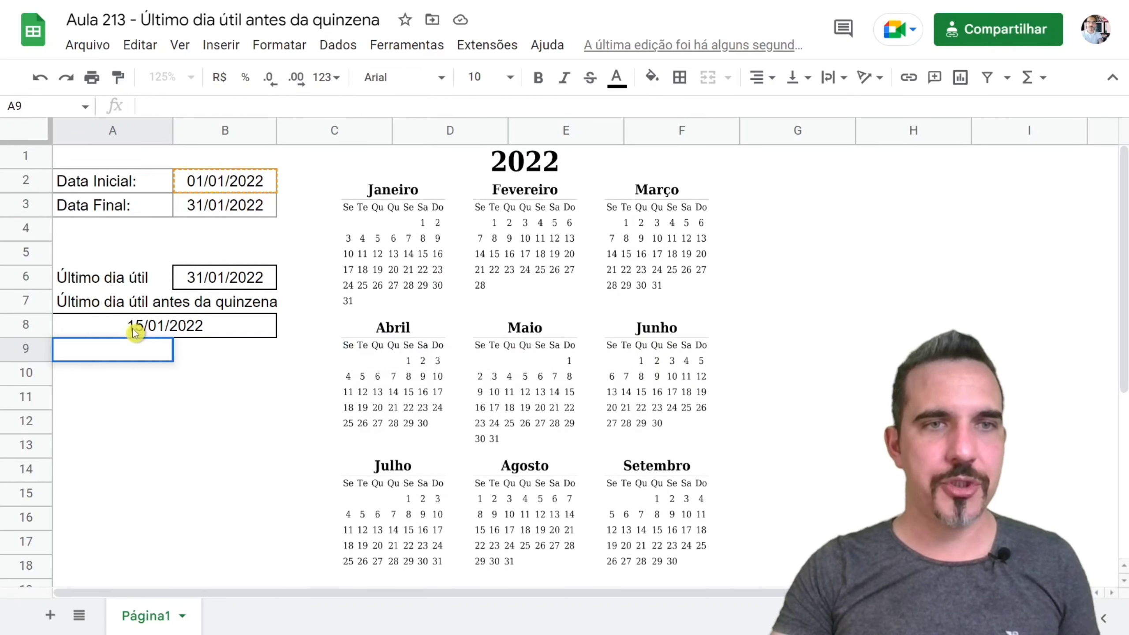
# Enclose the B2+14 expression in the A8 formula in parentheses: =(B2+14).
pyautogui.click(136, 333)
pyautogui.press('F2')
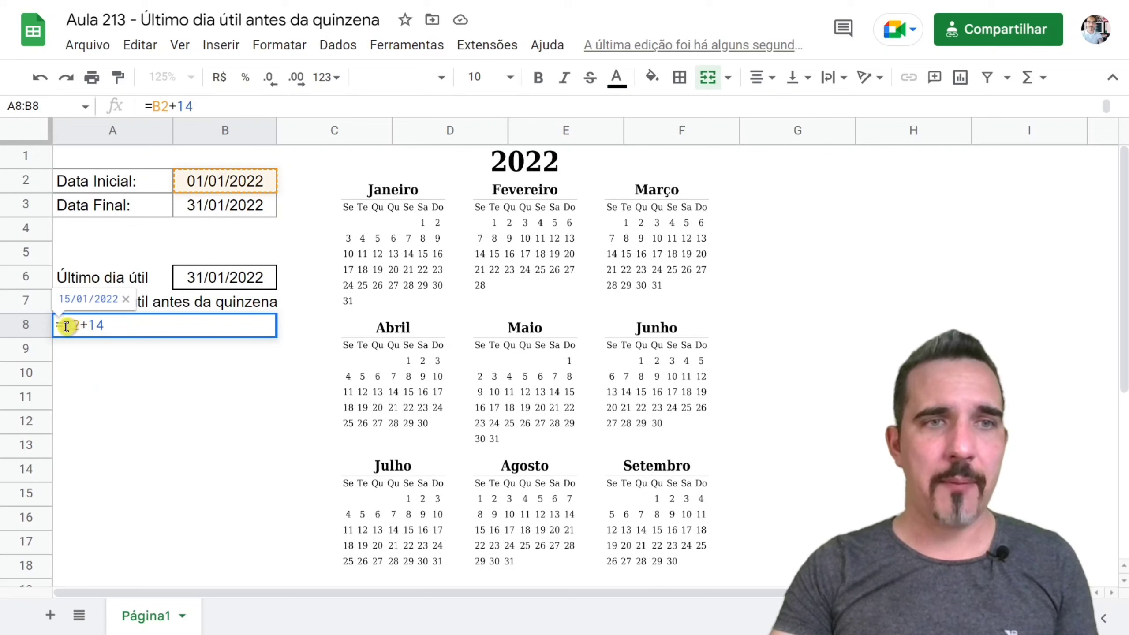
pyautogui.moveTo(63, 324); pyautogui.dragTo(155, 362)
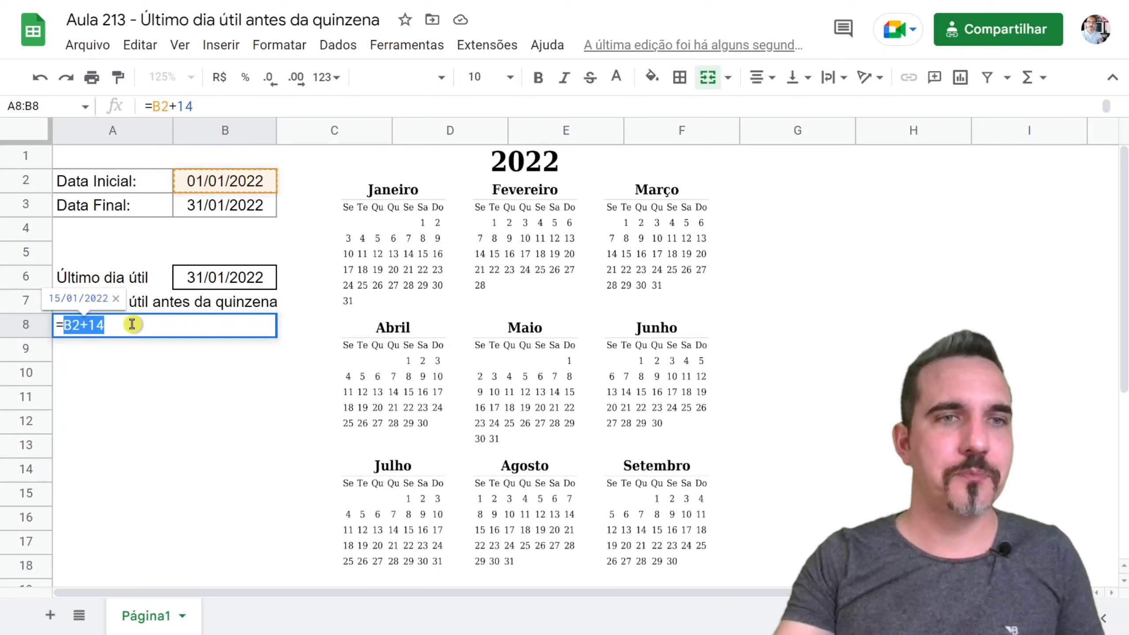
pyautogui.click(65, 324)
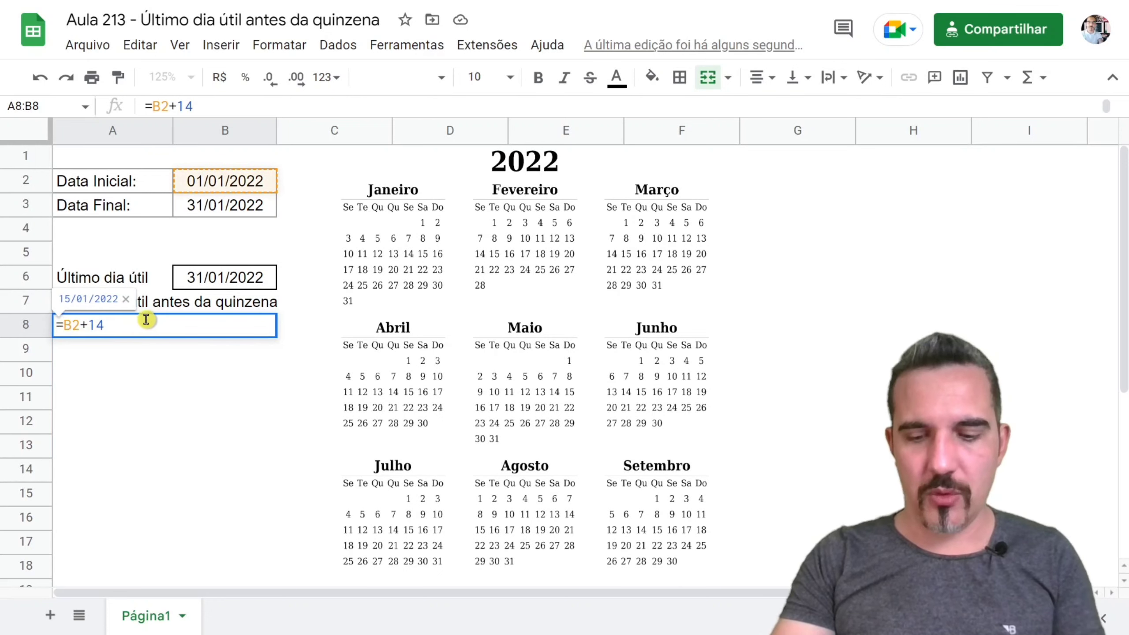
pyautogui.write('(')
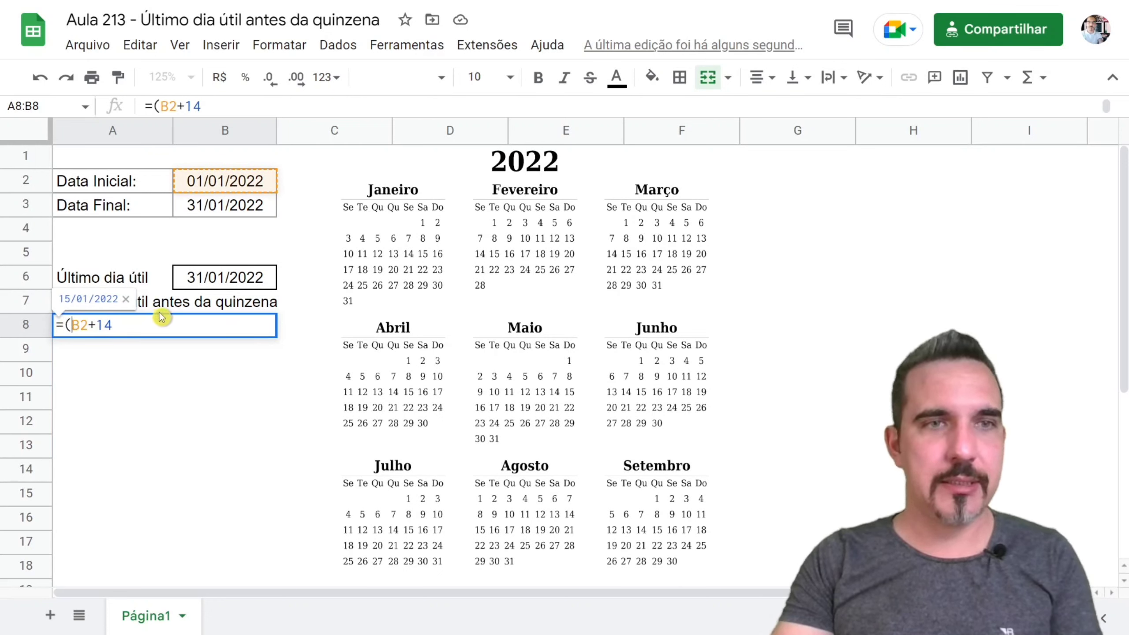
pyautogui.write(')')
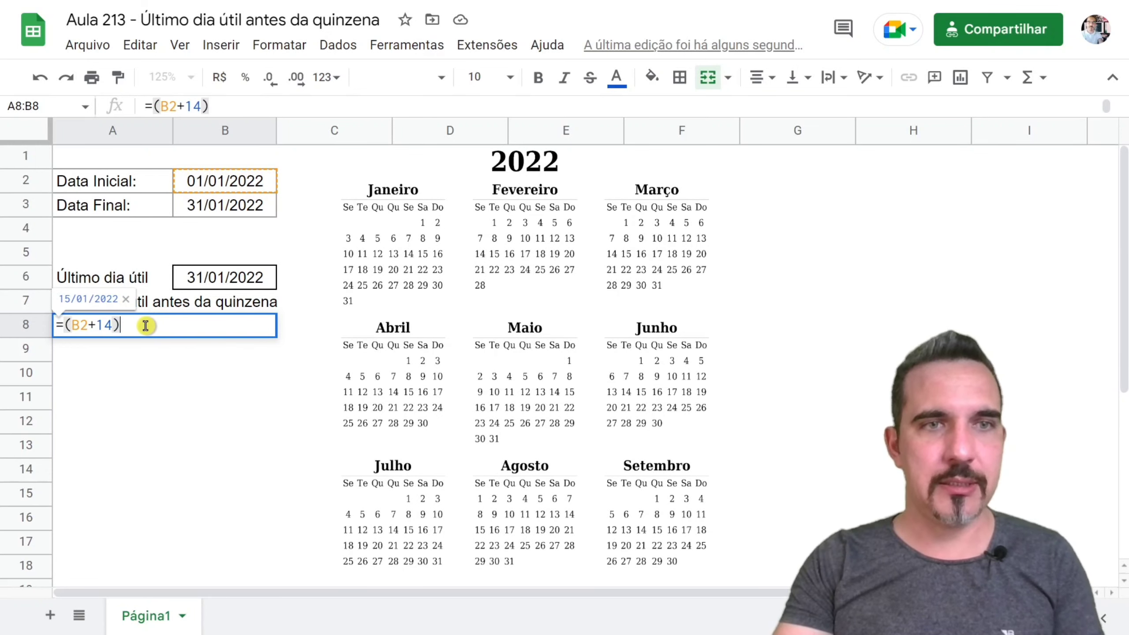
# Add the copied SEERRO expression to the A8 formula: =(B2+14)+SEERRO(IFS(DIA.DA.SEMANA(B2+14;2)=6;-1;DIA.DA.SEMANA(B2+14;2)=7;-2);0), without its extra equals sign.
pyautogui.write('+')
pyautogui.hotkey('ctrl', 'v')
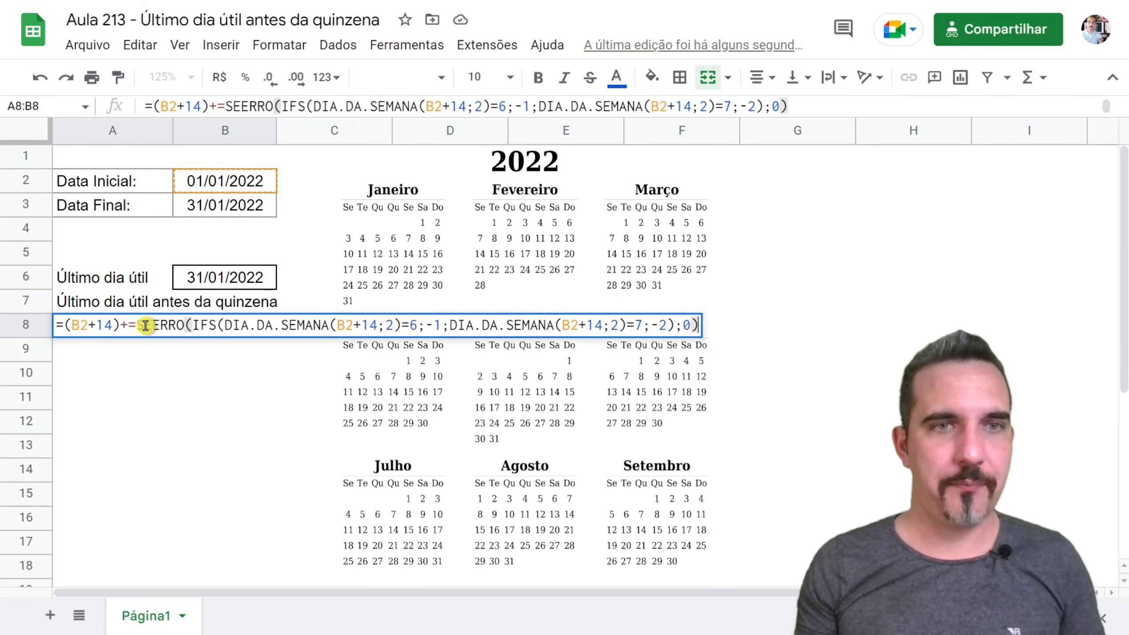
pyautogui.press('BackSpace')
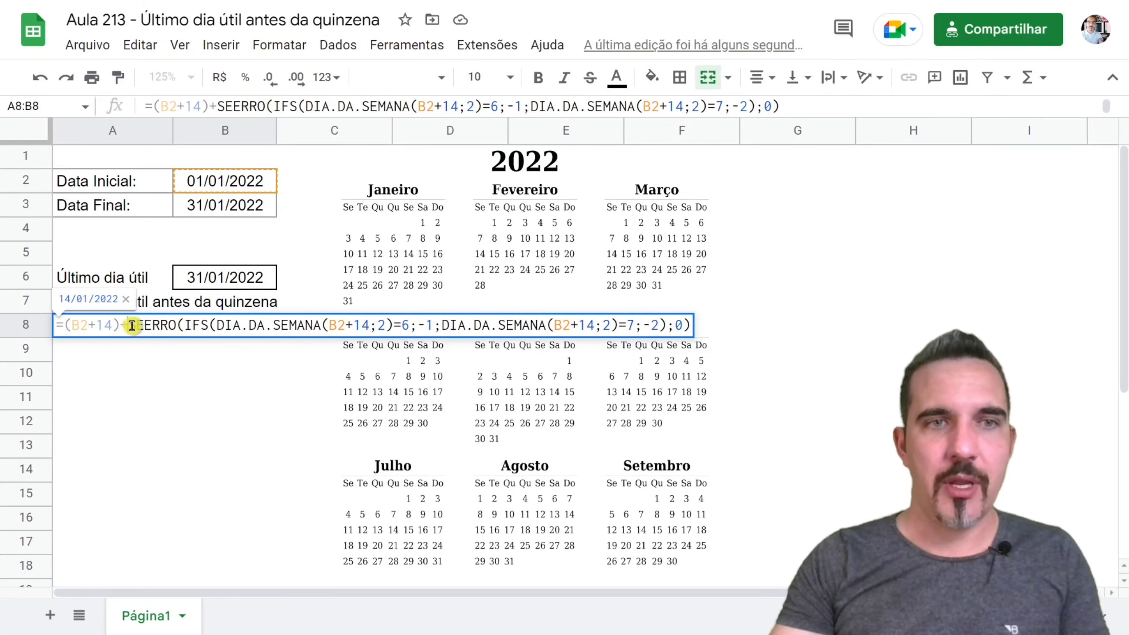
pyautogui.moveTo(130, 324); pyautogui.dragTo(153, 325)
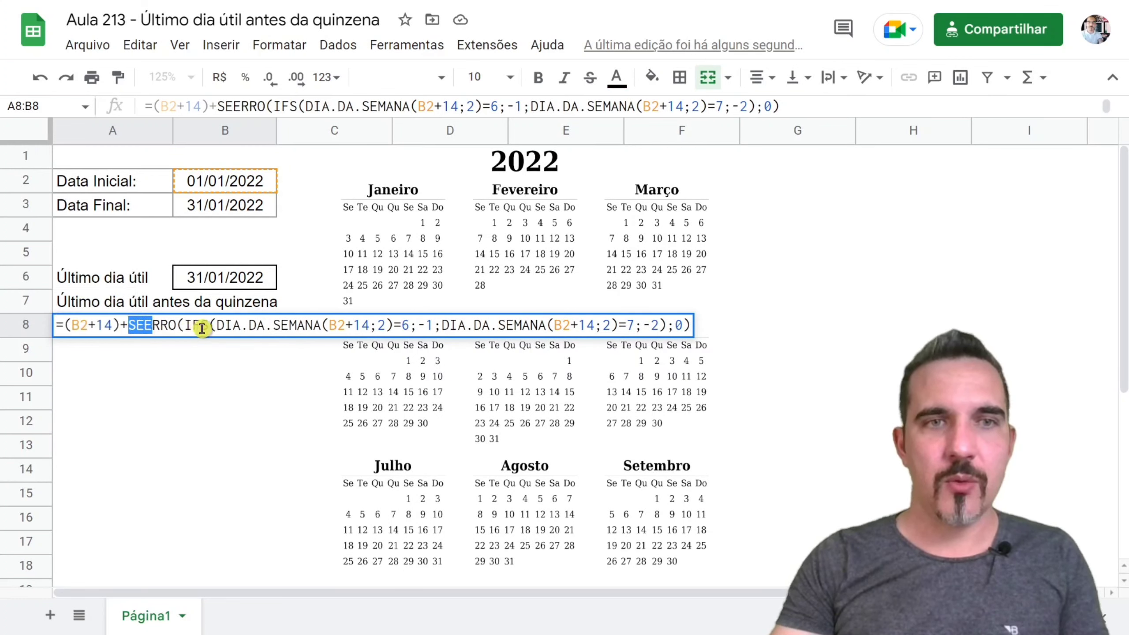
pyautogui.doubleClick(679, 324)
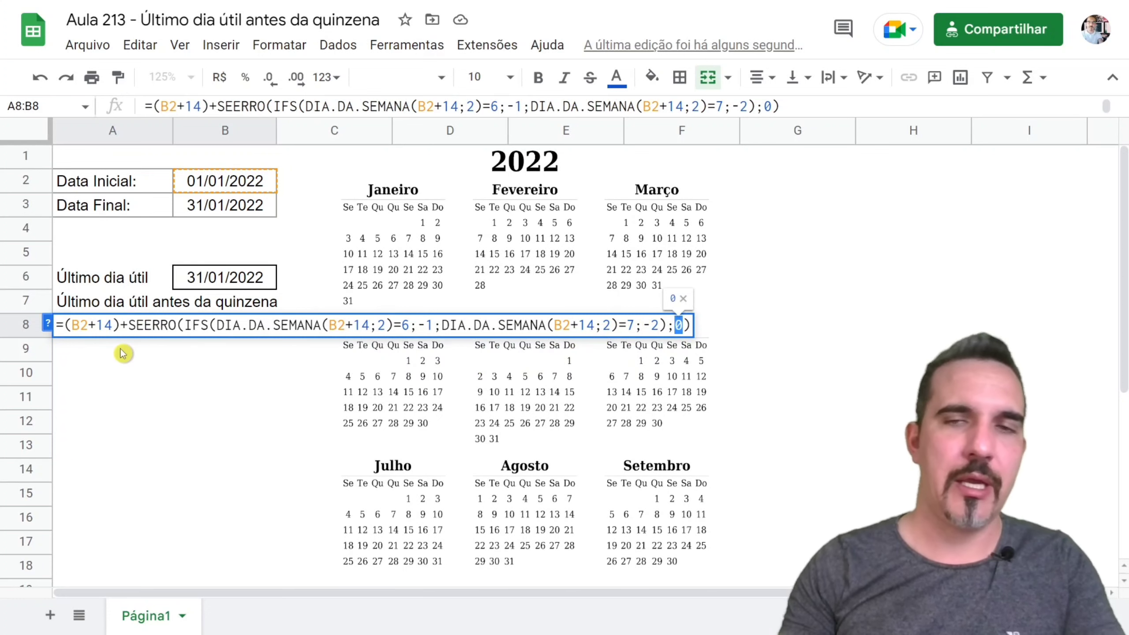
pyautogui.press('Return')
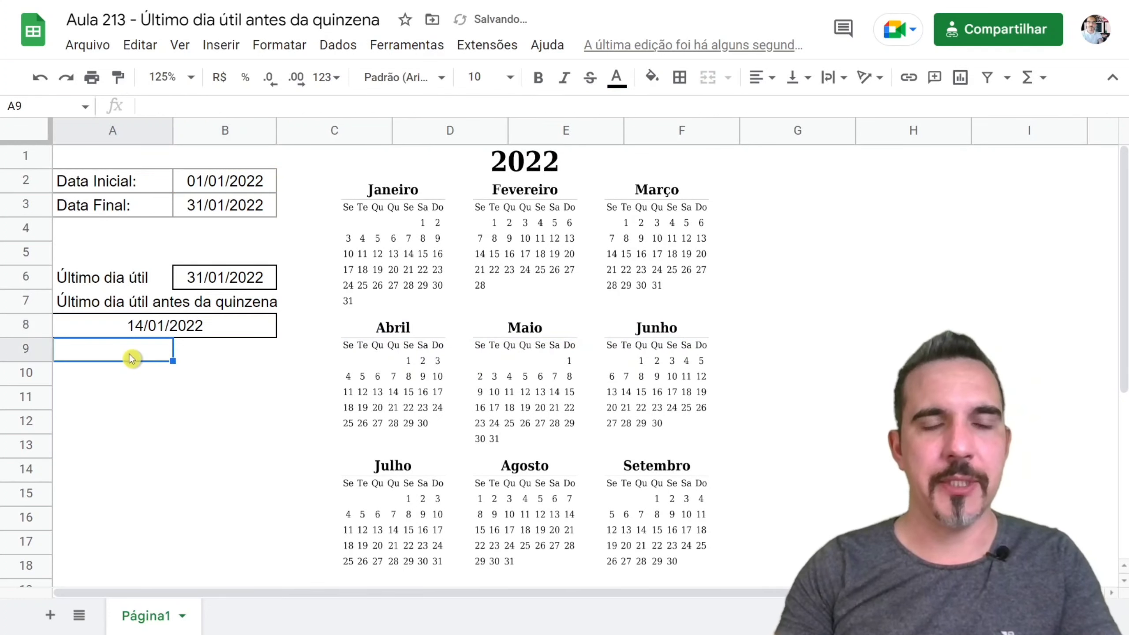
# Set the initial date in B2 to 01/05/2022 and check the combined formula's result in A8.
pyautogui.click(158, 330)
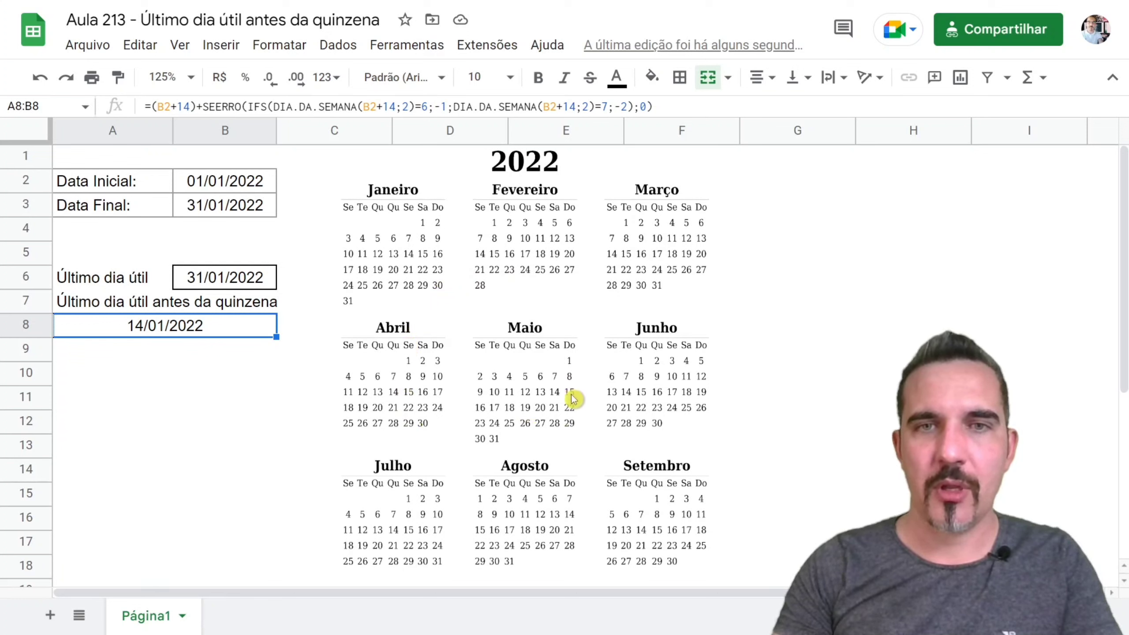
pyautogui.click(199, 185)
pyautogui.doubleClick(220, 180)
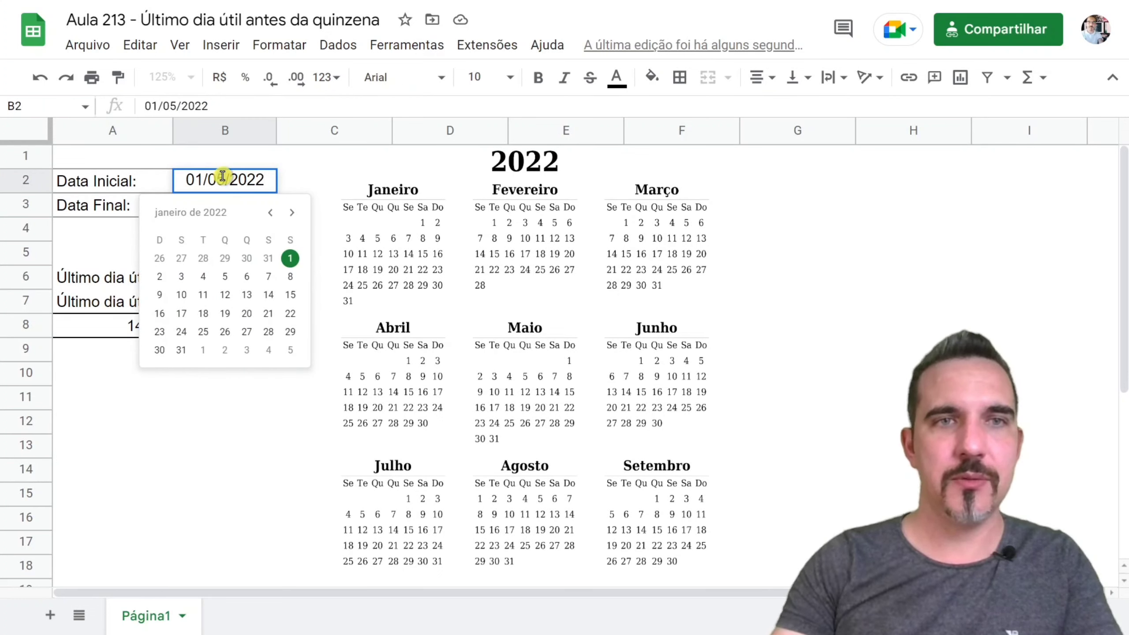
pyautogui.press('Return')
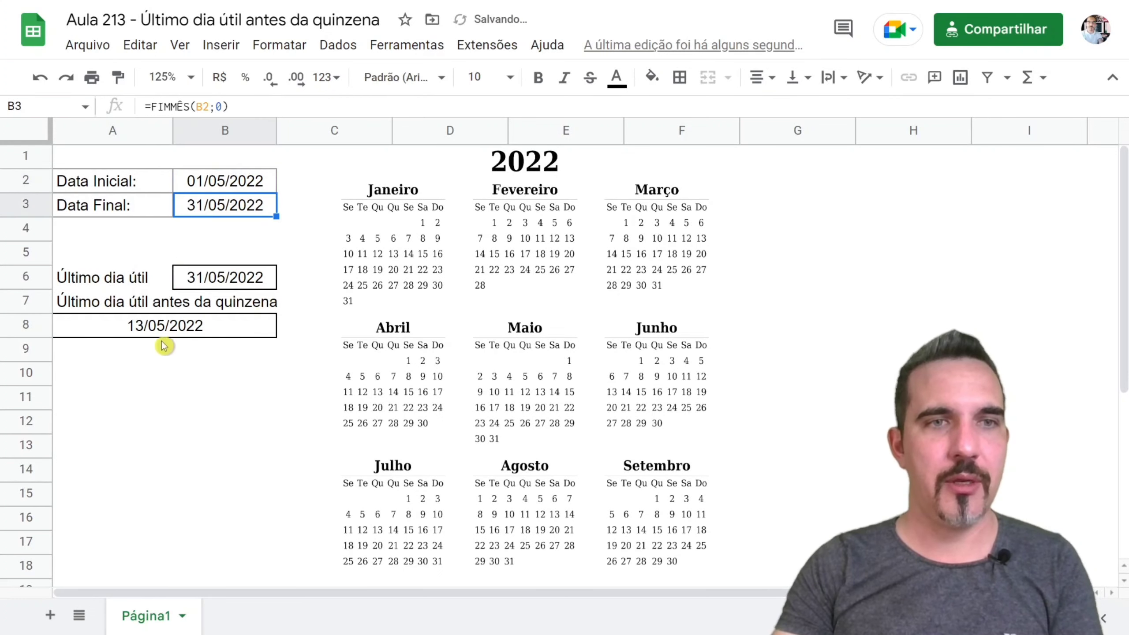
pyautogui.click(153, 332)
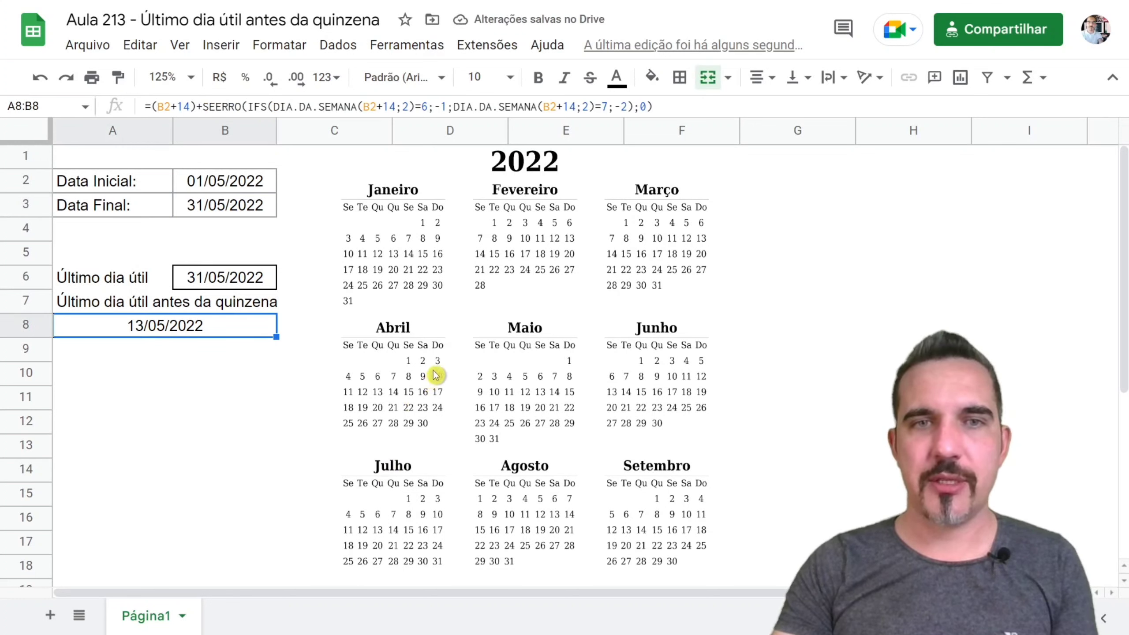